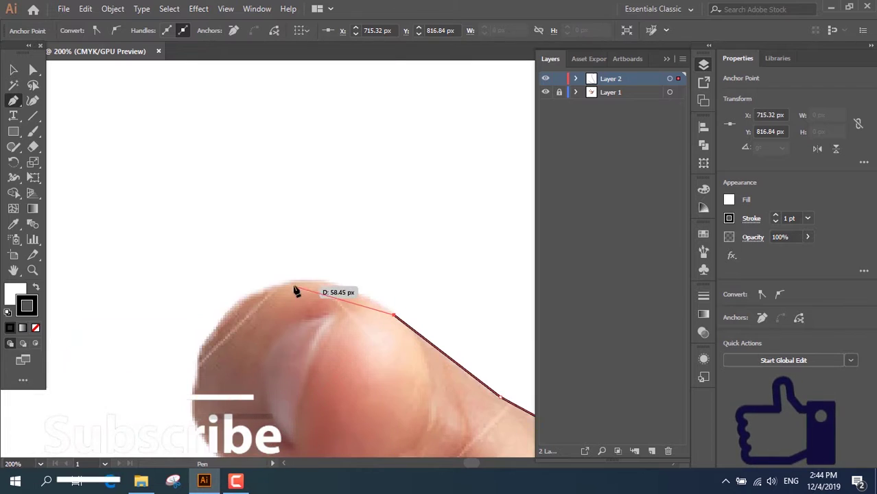
# - Trace the upper finger's rounded tip with curved Pen tool segments, continuing onto its lower edge
pyautogui.moveTo(231, 306); pyautogui.dragTo(158, 360)
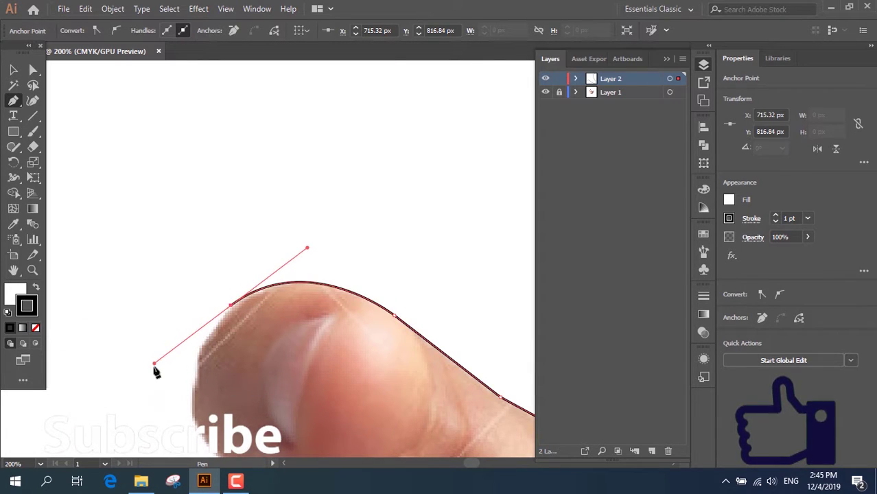
pyautogui.scroll(-3, 206, 381)
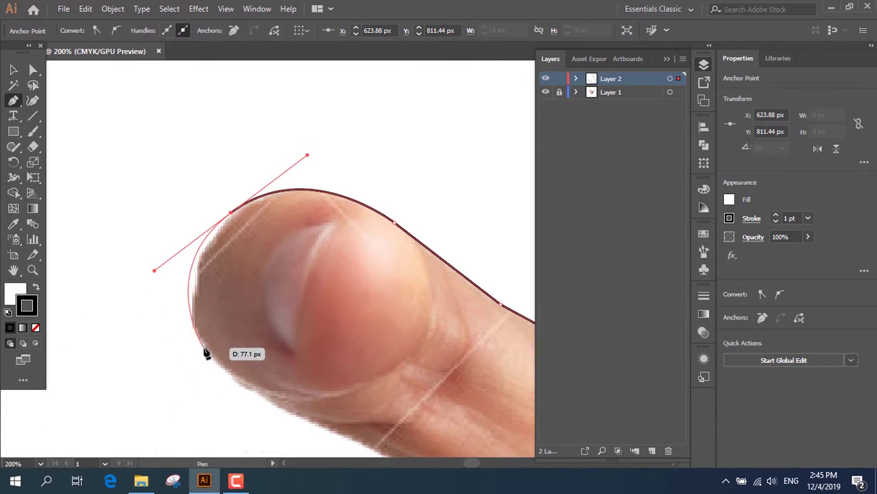
pyautogui.click(206, 352)
pyautogui.scroll(-4, 268, 363)
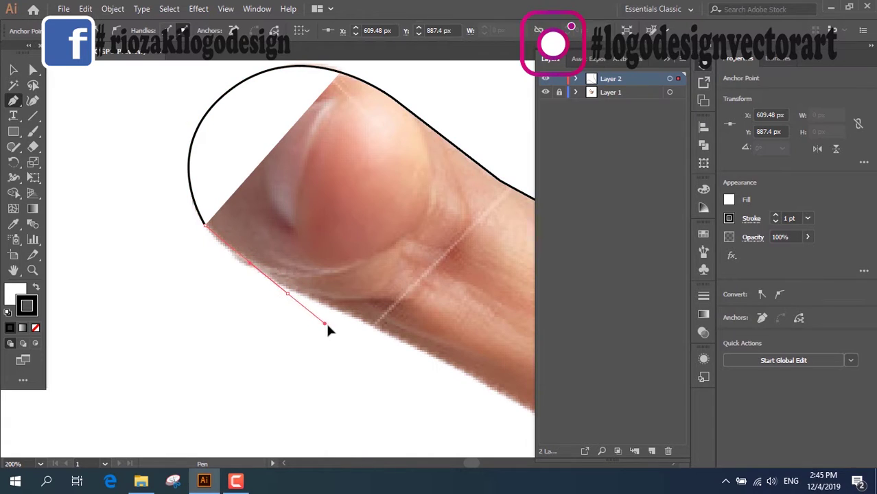
pyautogui.hotkey('ctrl', 'w')
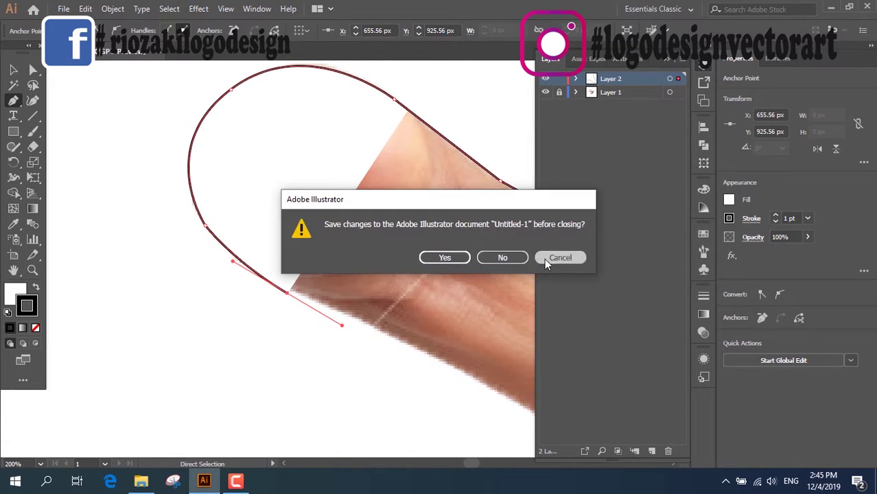
pyautogui.click(549, 258)
pyautogui.hotkey('ctrl', 'w')
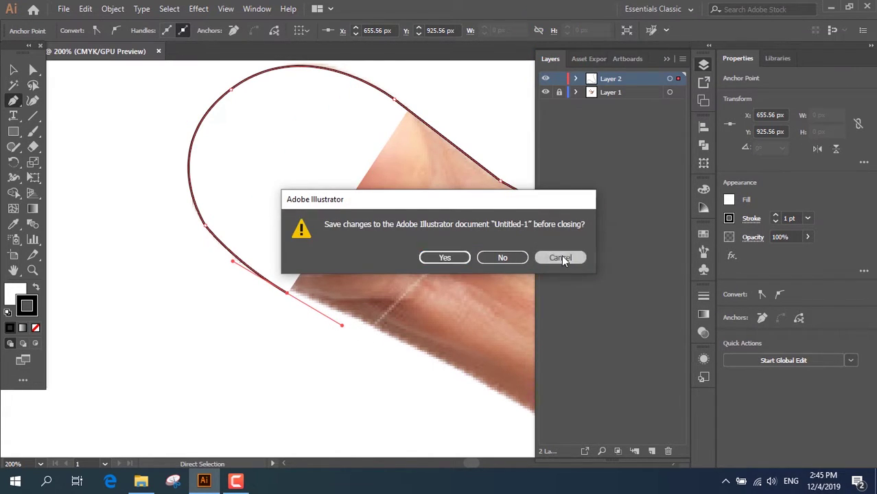
pyautogui.click(562, 254)
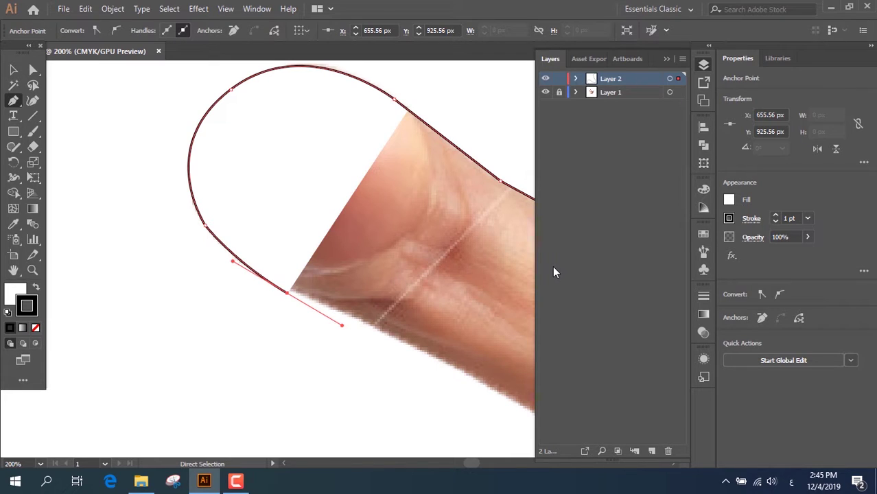
pyautogui.hotkey('ctrl', 'w')
pyautogui.click(554, 257)
# - Switch the keyboard layout to French, undo the last anchor point, and retrace the upper finger's lower edge with short straight Pen segments
pyautogui.hotkey('alt', 'shift')
pyautogui.hotkey('ctrl', 'z')
pyautogui.click(235, 256)
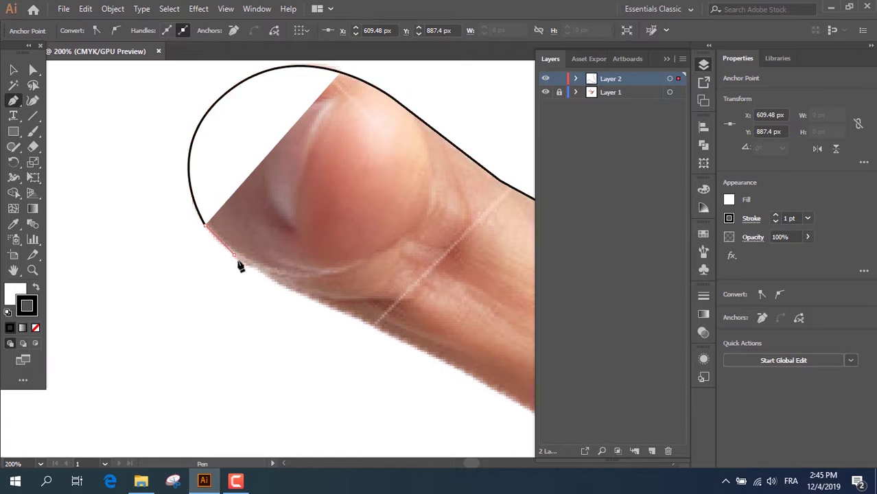
pyautogui.click(261, 273)
pyautogui.click(362, 320)
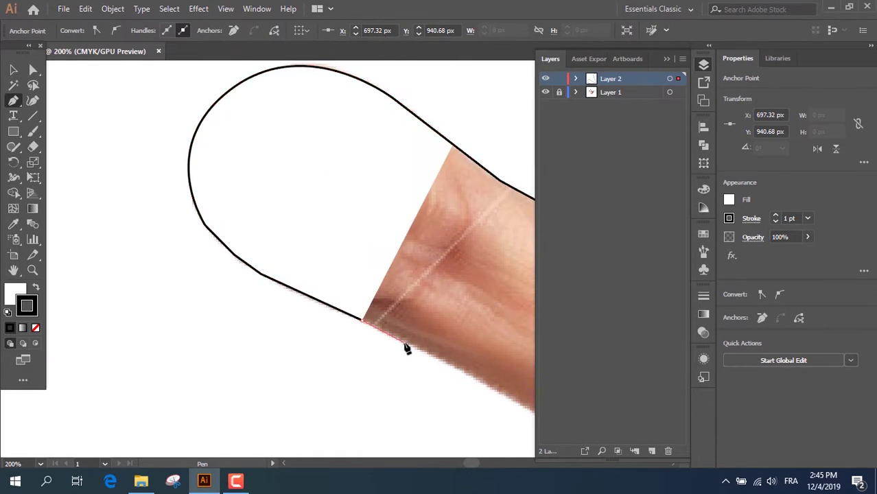
pyautogui.click(404, 342)
# - Extend the path around the curved gap between the upper two fingers and along the second finger's top edge
pyautogui.scroll(-3, 411, 357)
pyautogui.hscroll(2, 461, 447)
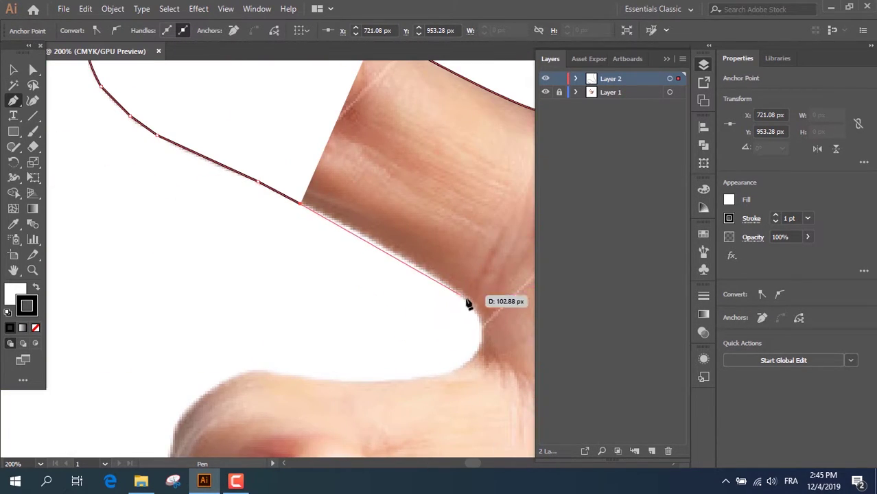
pyautogui.moveTo(478, 319); pyautogui.dragTo(497, 346)
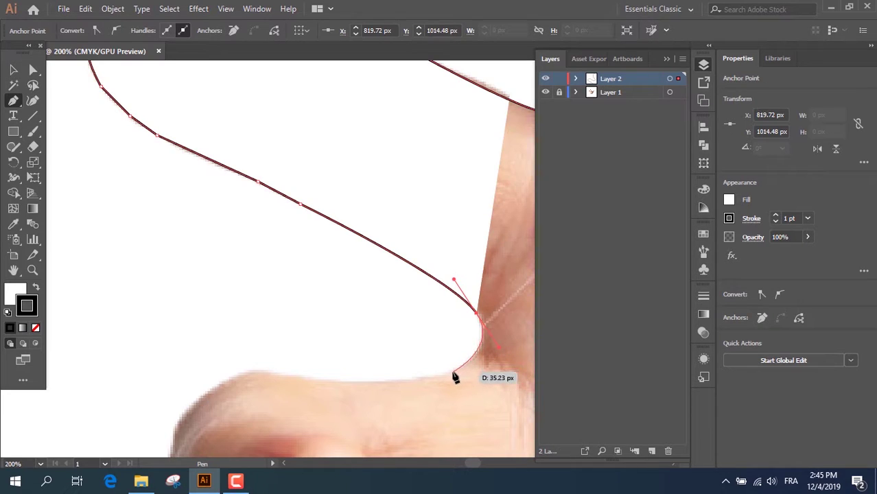
pyautogui.click(453, 372)
pyautogui.moveTo(272, 372); pyautogui.dragTo(229, 359)
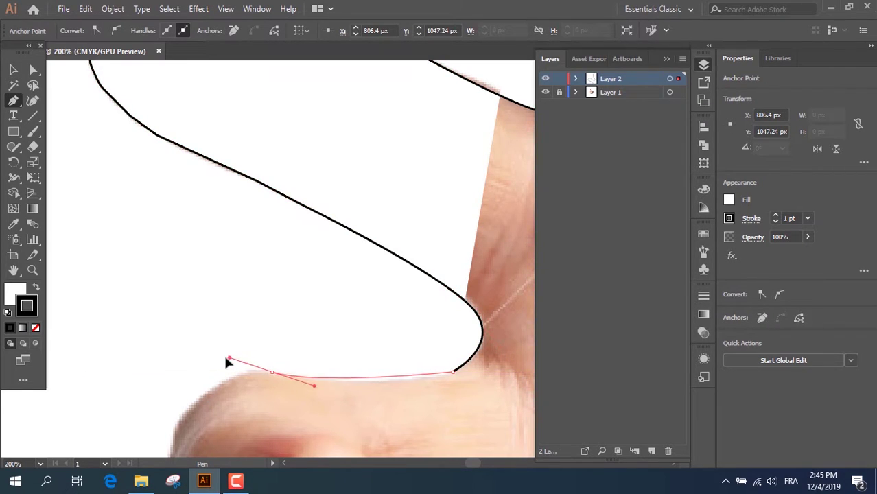
pyautogui.scroll(-3, 202, 407)
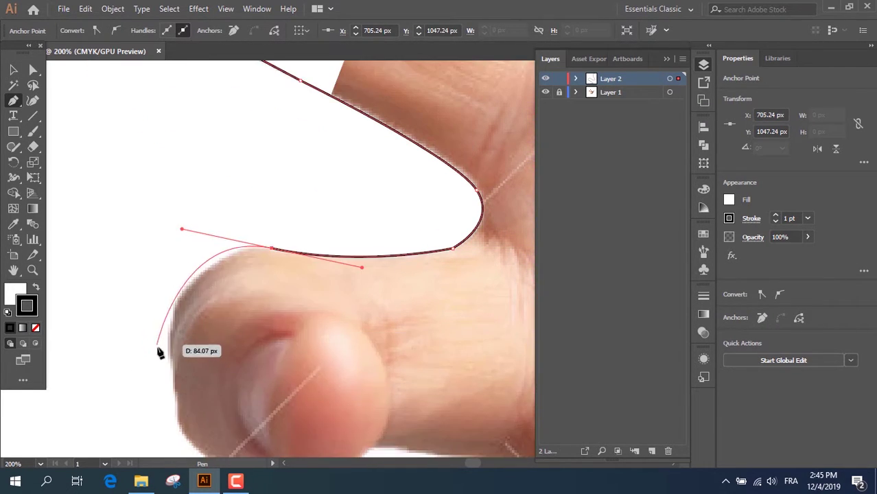
# - Remove the last anchor's outgoing handle and trace the second finger's rounded tip and lower edge back to the hand
pyautogui.click(273, 250)
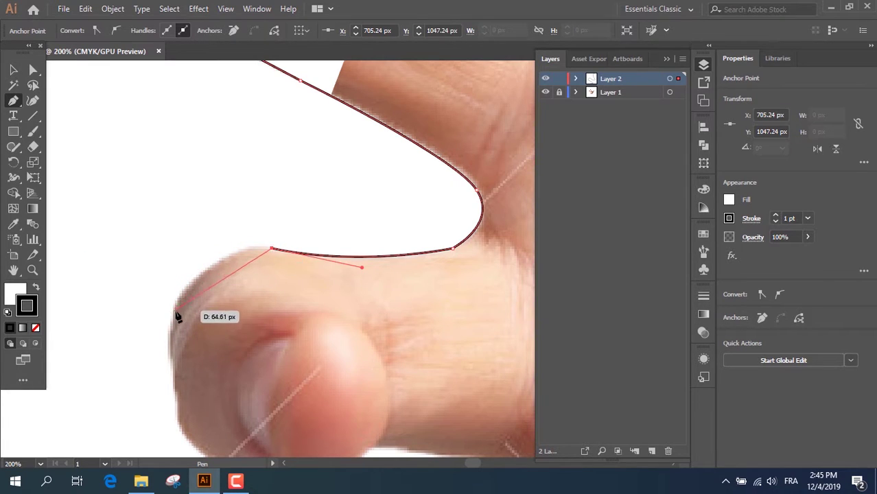
pyautogui.moveTo(144, 387); pyautogui.dragTo(178, 384)
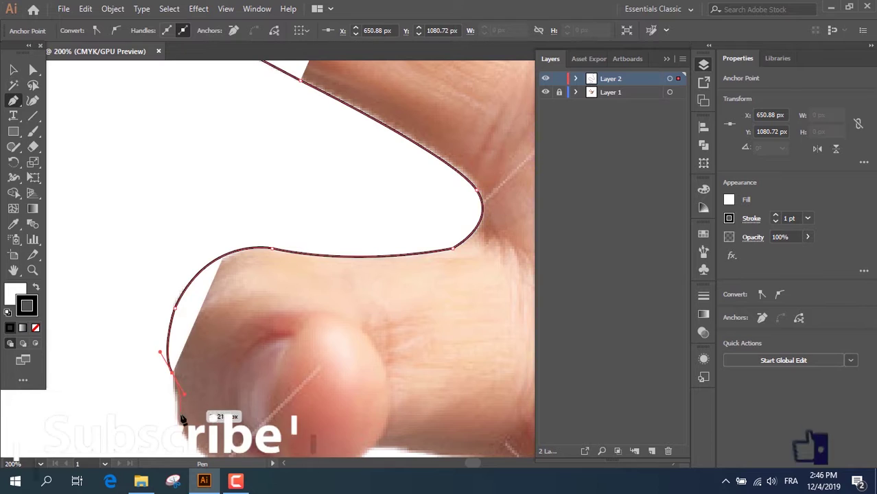
pyautogui.scroll(-3, 250, 358)
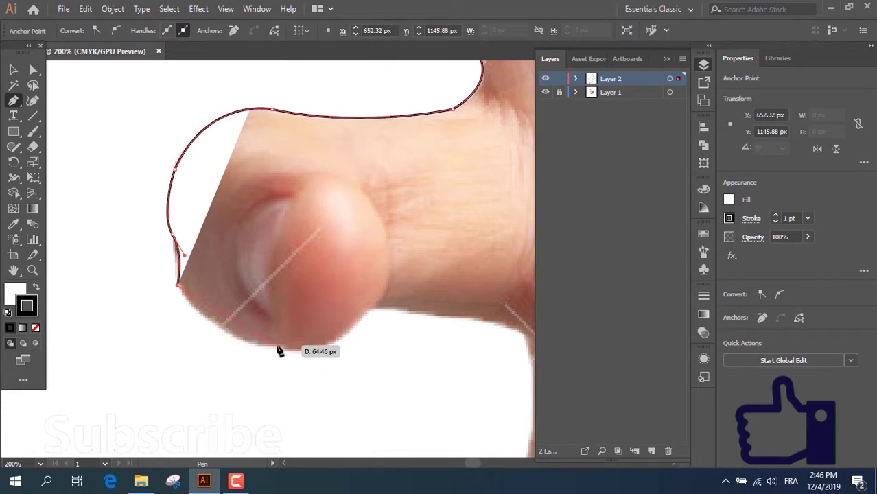
pyautogui.moveTo(309, 353); pyautogui.dragTo(460, 324)
pyautogui.click(490, 322)
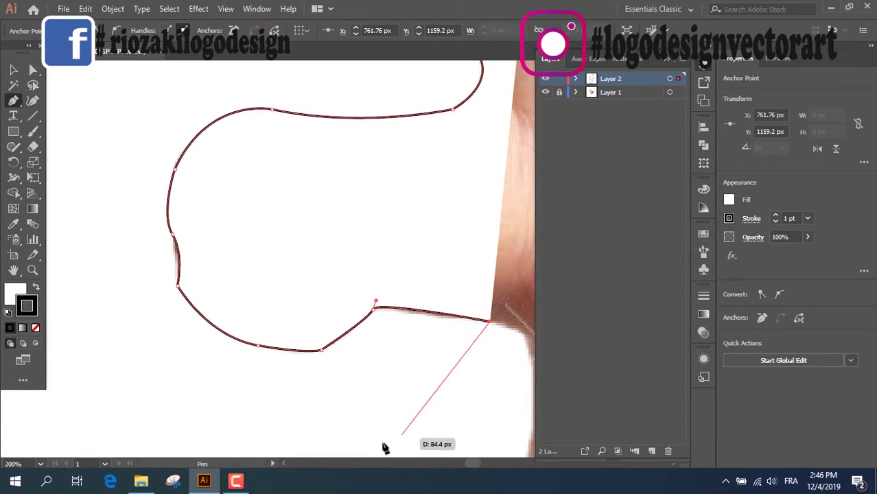
# - Trace the rounded corner below the second finger and the outer edge of the downward-pointing finger to its knuckle
pyautogui.moveTo(478, 464); pyautogui.dragTo(480, 464)
pyautogui.moveTo(483, 364); pyautogui.dragTo(482, 367)
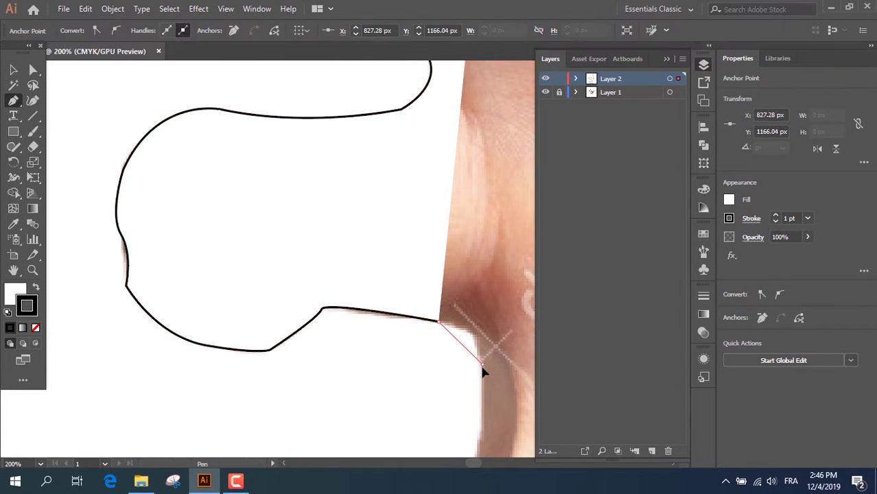
pyautogui.moveTo(486, 411); pyautogui.dragTo(484, 401)
pyautogui.scroll(-2, 483, 399)
pyautogui.click(475, 355)
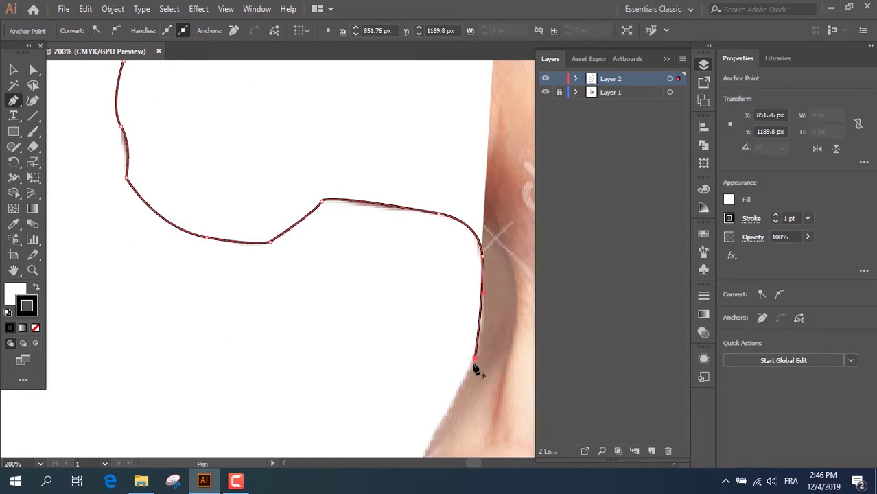
pyautogui.scroll(-1, 475, 355)
pyautogui.scroll(-3, 412, 411)
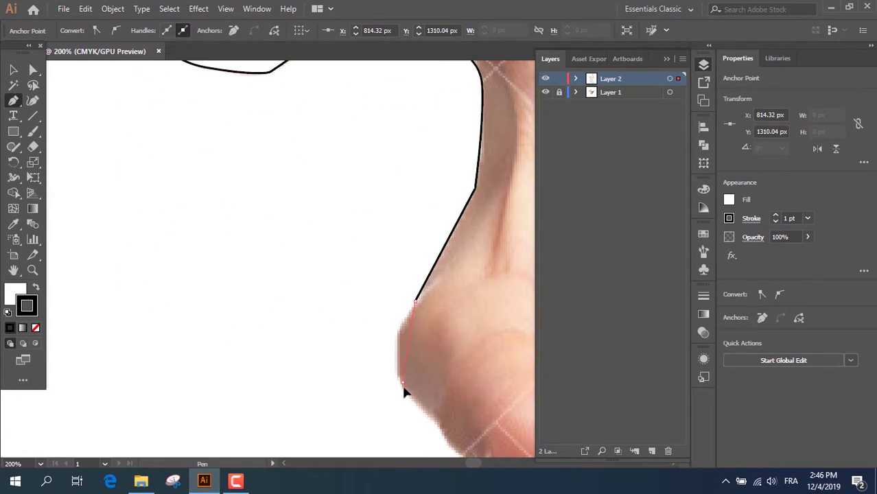
# - Trace around the downward-pointing finger's knuckle bulge and along its outer edge to the start of the fingertip
pyautogui.moveTo(402, 383); pyautogui.dragTo(420, 416)
pyautogui.scroll(-3, 419, 415)
pyautogui.click(440, 317)
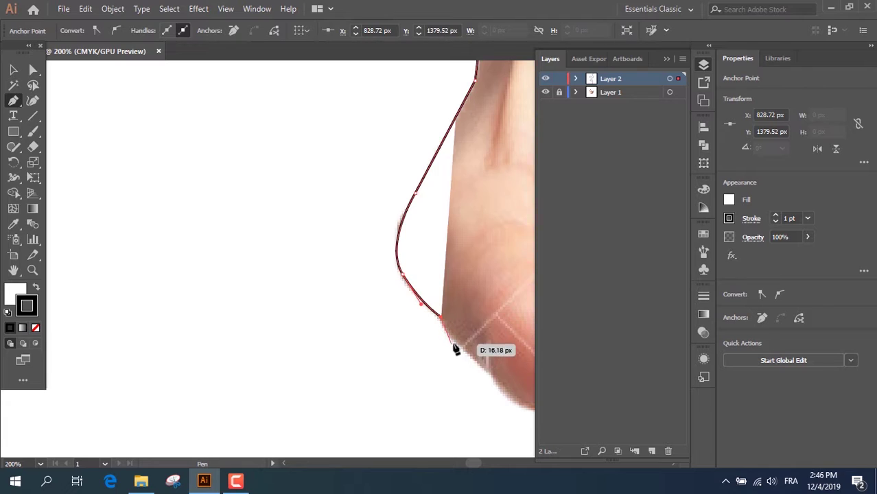
pyautogui.moveTo(468, 350); pyautogui.dragTo(485, 362)
pyautogui.click(503, 395)
pyautogui.scroll(-3, 502, 396)
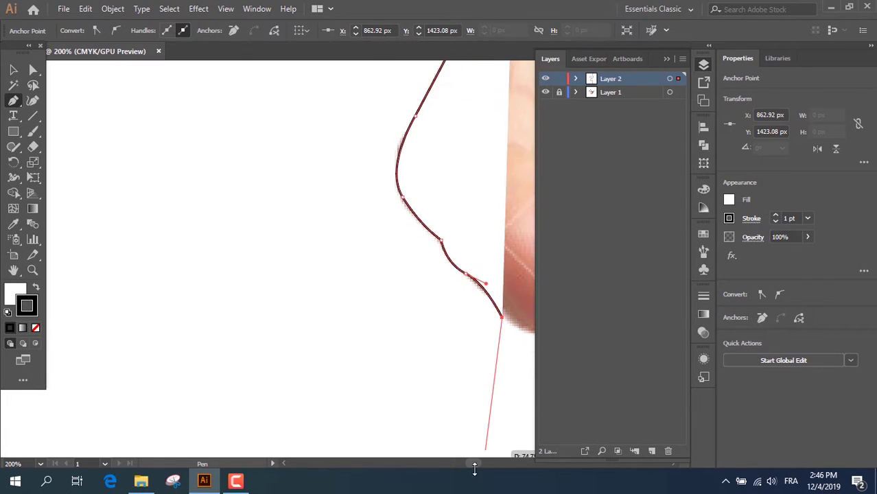
# - Trace the bottom of the downward-pointing fingertip and its inner side with curved segments
pyautogui.moveTo(473, 463); pyautogui.dragTo(478, 462)
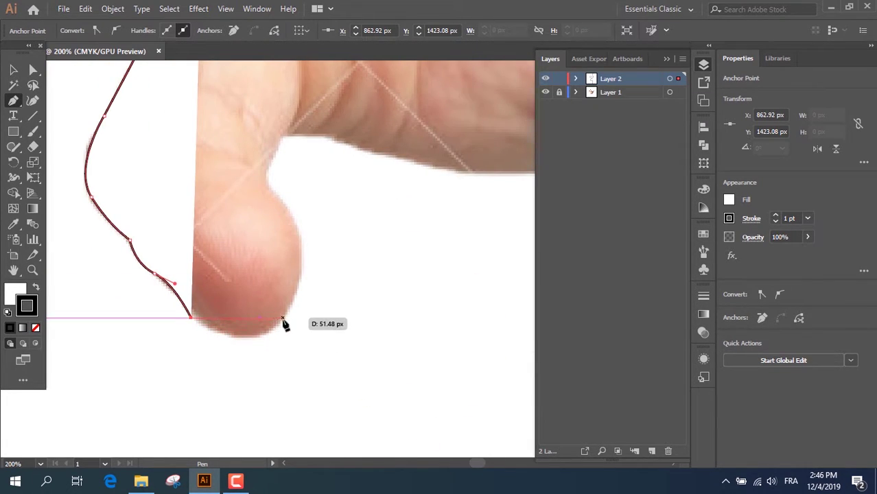
pyautogui.moveTo(284, 318); pyautogui.dragTo(320, 274)
pyautogui.moveTo(292, 215); pyautogui.dragTo(271, 252)
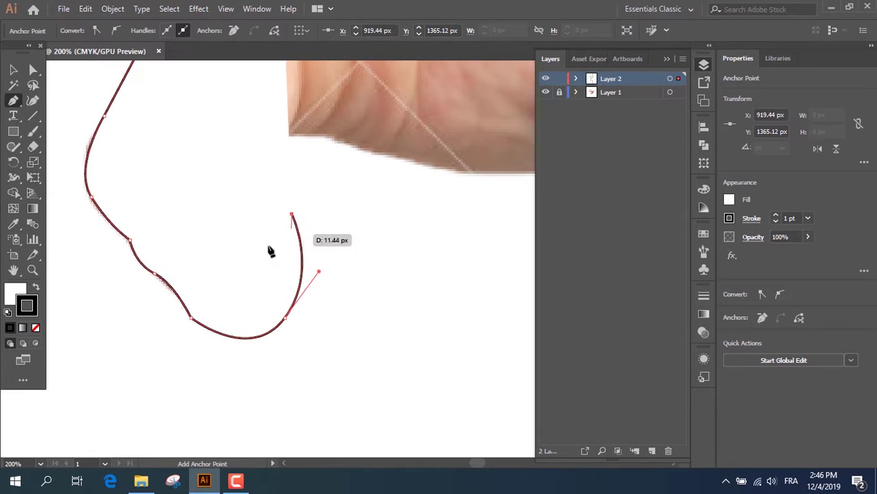
# - Set the path's fill to None, keeping the black stroke
pyautogui.click(17, 295)
pyautogui.click(36, 329)
pyautogui.scroll(1, 258, 232)
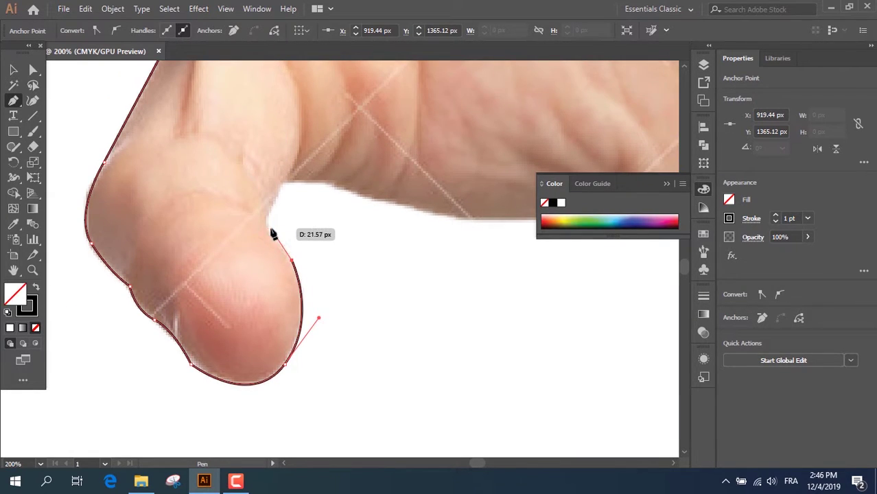
# - Continue the path up the fingertip's inner crease and along the first part of the palm's lower edge
pyautogui.moveTo(268, 217); pyautogui.dragTo(272, 209)
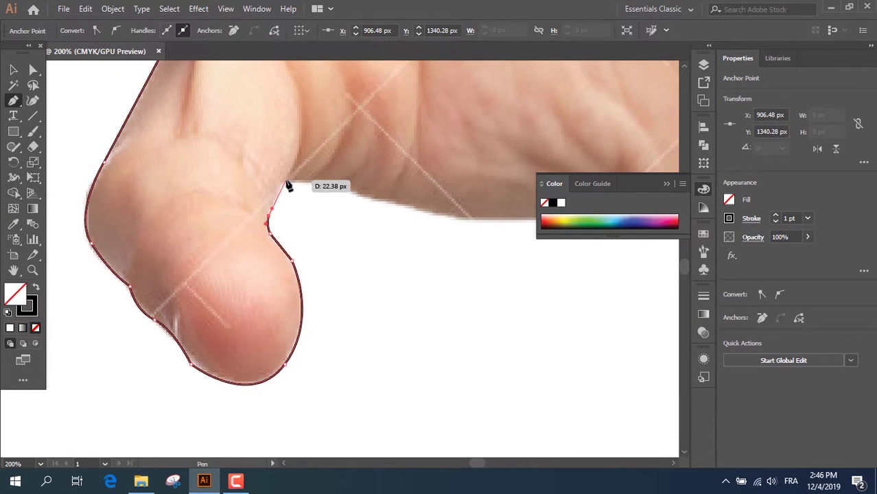
pyautogui.click(284, 183)
pyautogui.click(326, 182)
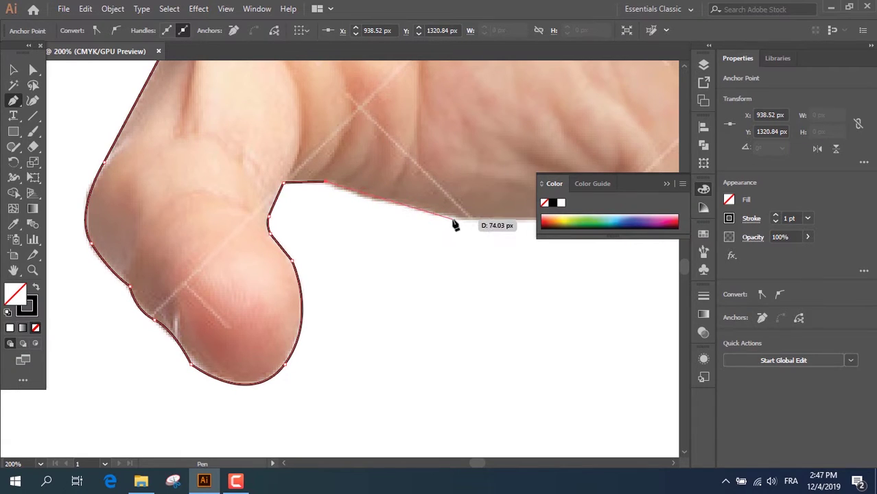
pyautogui.moveTo(456, 218); pyautogui.dragTo(474, 214)
pyautogui.moveTo(529, 223); pyautogui.dragTo(531, 225)
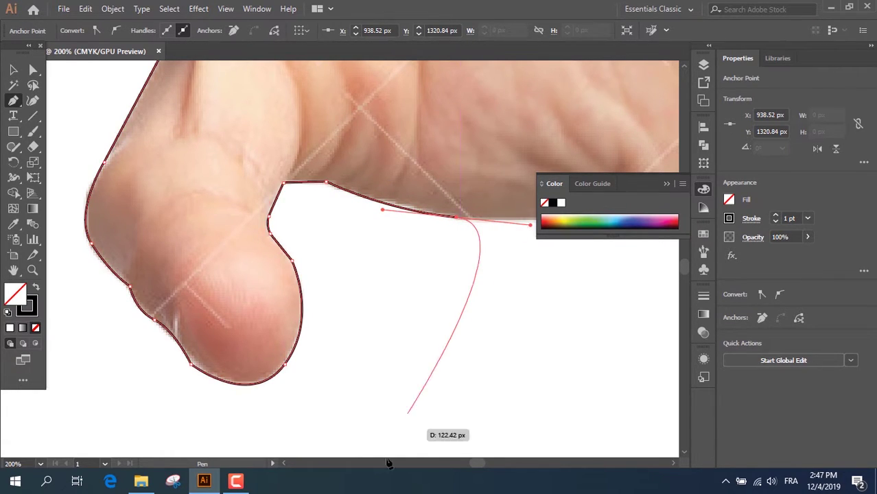
# - Trace the wavy remainder of the palm's lower edge to where it starts rising at the heel of the hand
pyautogui.moveTo(474, 463); pyautogui.dragTo(478, 463)
pyautogui.click(189, 219)
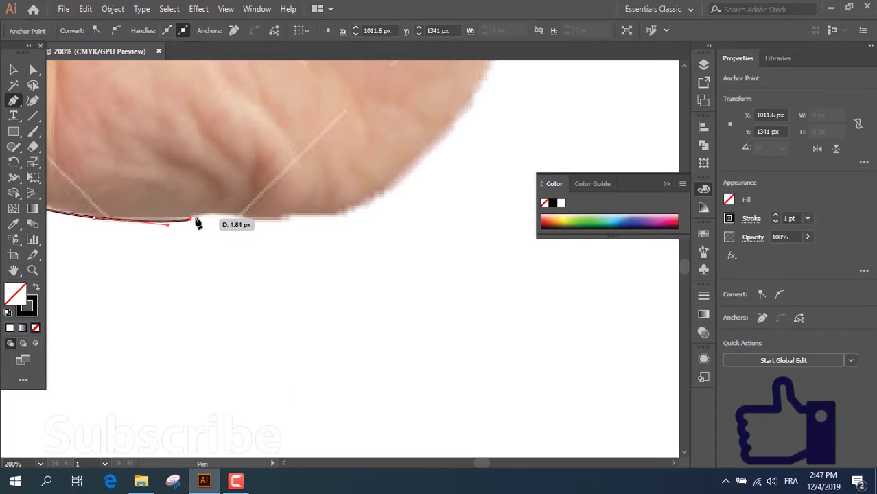
pyautogui.moveTo(240, 217); pyautogui.dragTo(271, 229)
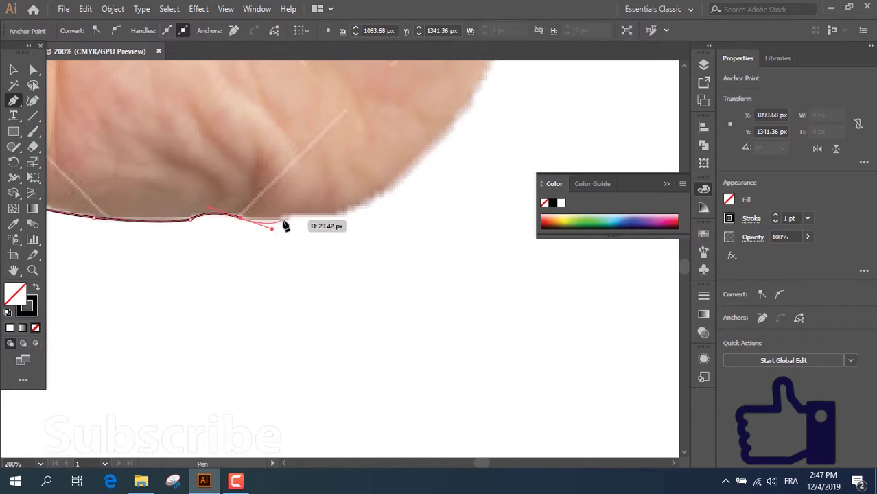
pyautogui.click(289, 216)
pyautogui.click(329, 215)
pyautogui.moveTo(368, 200); pyautogui.dragTo(374, 192)
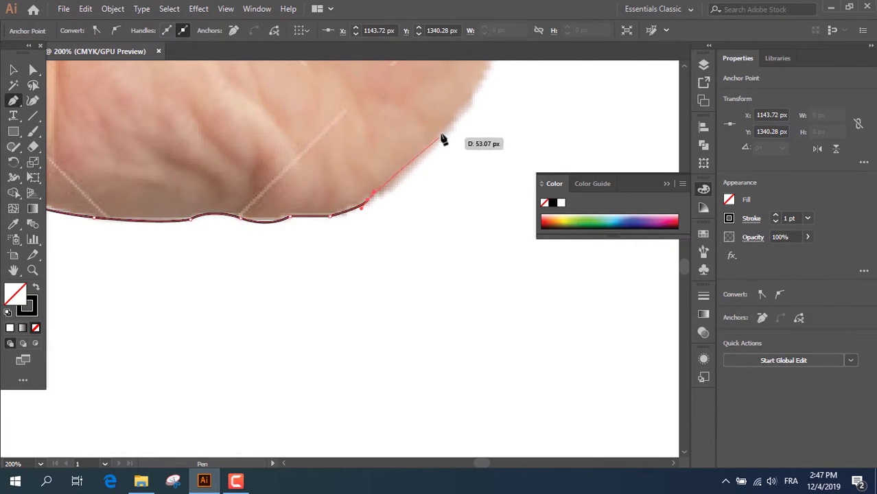
# - Trace the palm's outer edge upward from the heel of the hand to the circular watermark
pyautogui.click(467, 105)
pyautogui.scroll(3, 525, 145)
pyautogui.moveTo(525, 144); pyautogui.dragTo(559, 122)
pyautogui.moveTo(485, 463); pyautogui.dragTo(488, 463)
pyautogui.scroll(6, 443, 214)
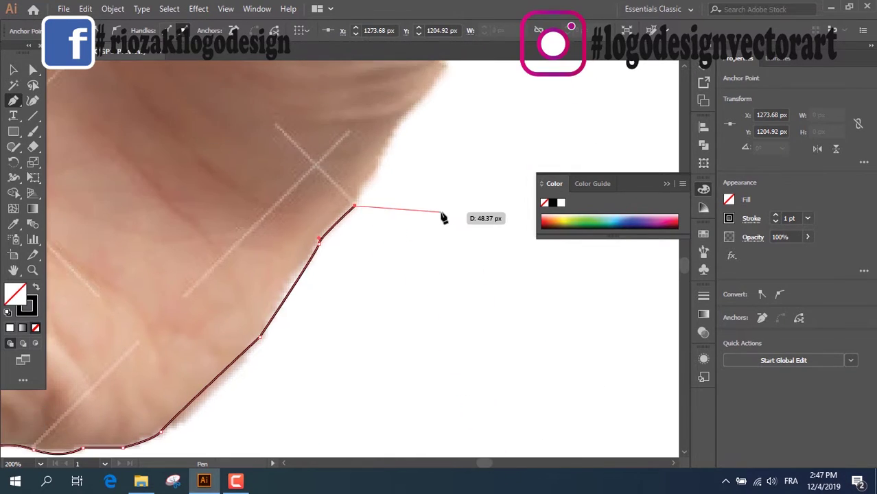
pyautogui.moveTo(383, 349); pyautogui.dragTo(382, 319)
pyautogui.click(430, 275)
pyautogui.click(457, 222)
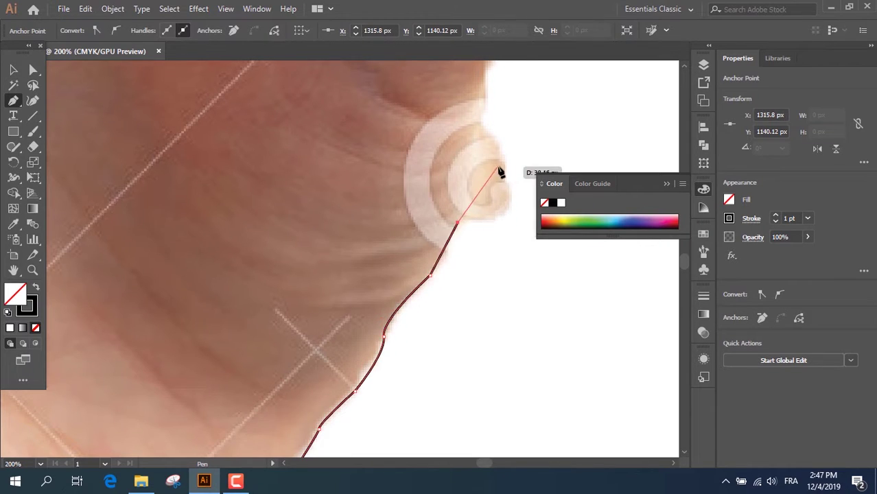
# - Extend the path straight past the circular watermark and along the concave edge up to the thumb's lower side
pyautogui.scroll(1, 500, 172)
pyautogui.click(491, 170)
pyautogui.click(487, 140)
pyautogui.scroll(1, 508, 140)
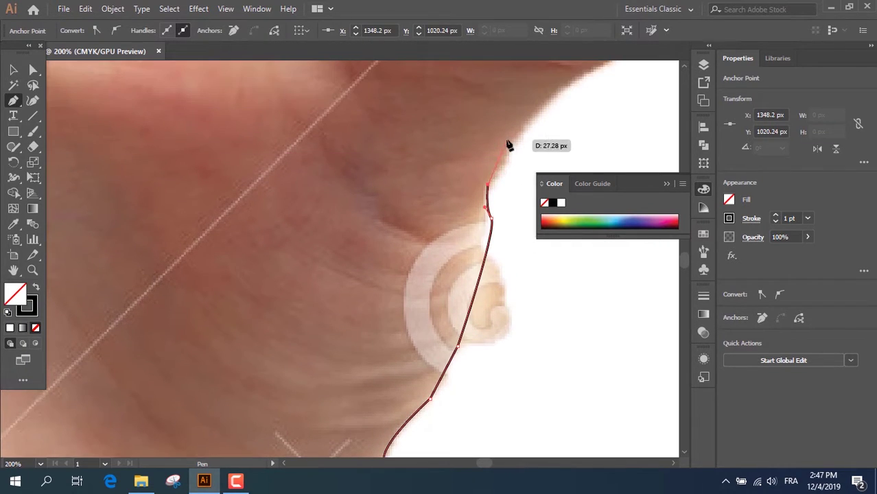
pyautogui.click(509, 143)
pyautogui.hscroll(3, 460, 439)
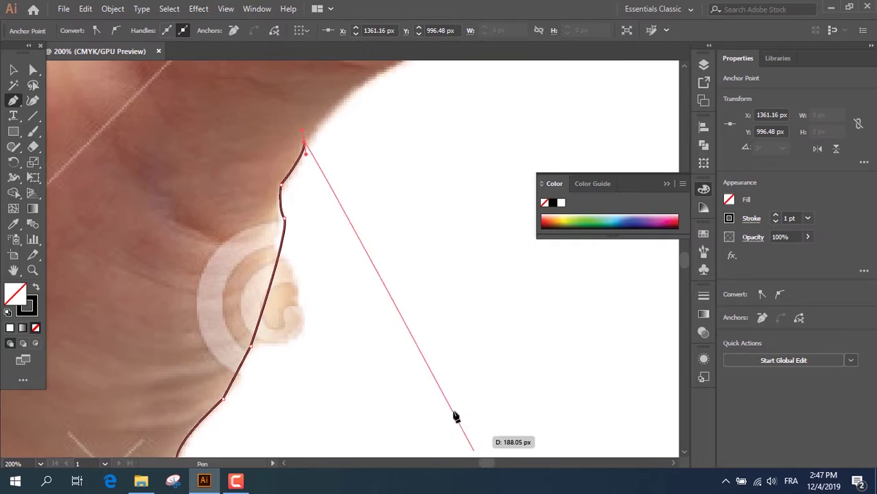
pyautogui.scroll(3, 439, 385)
pyautogui.click(371, 263)
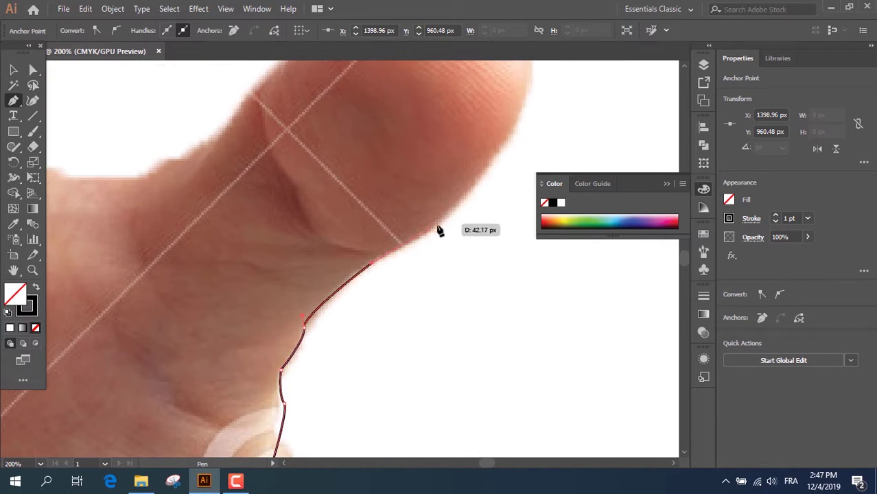
# - Trace the thumb's outline up its outer side, around the tip and partway down its upper edge
pyautogui.moveTo(527, 86); pyautogui.dragTo(553, 141)
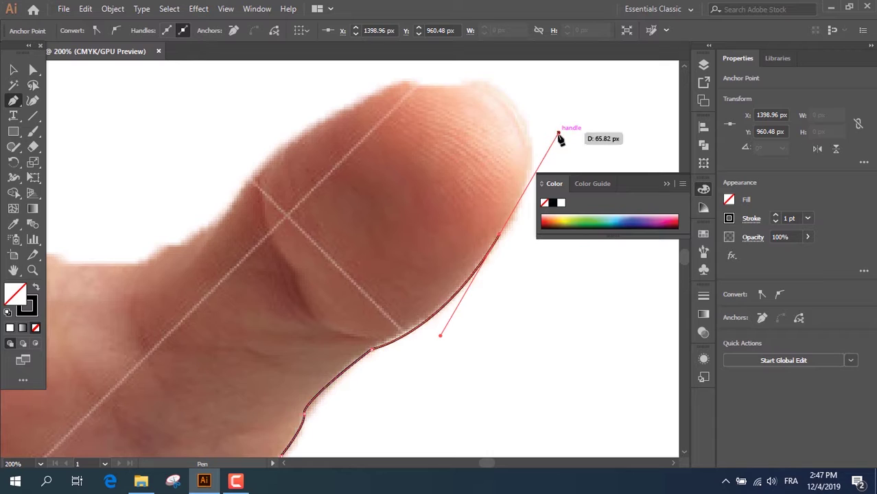
pyautogui.click(520, 118)
pyautogui.moveTo(404, 83); pyautogui.dragTo(334, 103)
pyautogui.moveTo(261, 165); pyautogui.dragTo(216, 225)
pyautogui.moveTo(484, 463); pyautogui.dragTo(481, 463)
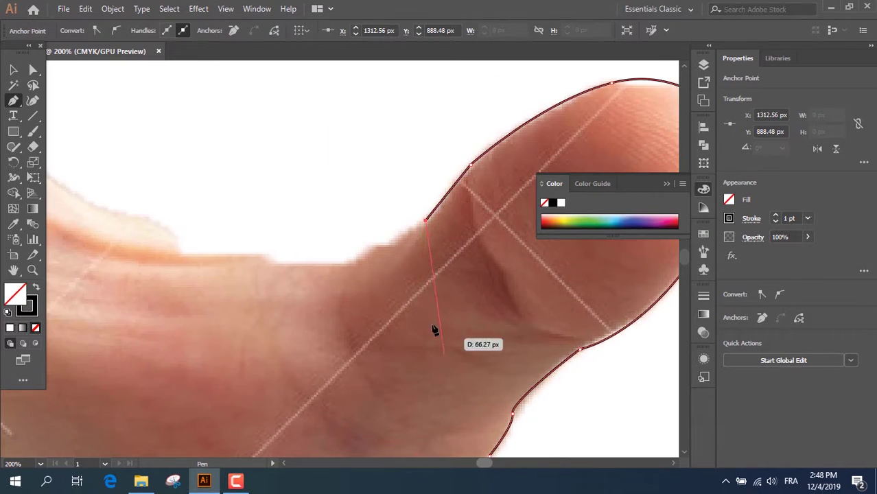
# - Continue the path down the thumb's upper edge to its base, redoing the last anchor as a curve over the small bump
pyautogui.click(391, 246)
pyautogui.moveTo(348, 265); pyautogui.dragTo(324, 295)
pyautogui.moveTo(348, 265); pyautogui.dragTo(344, 265)
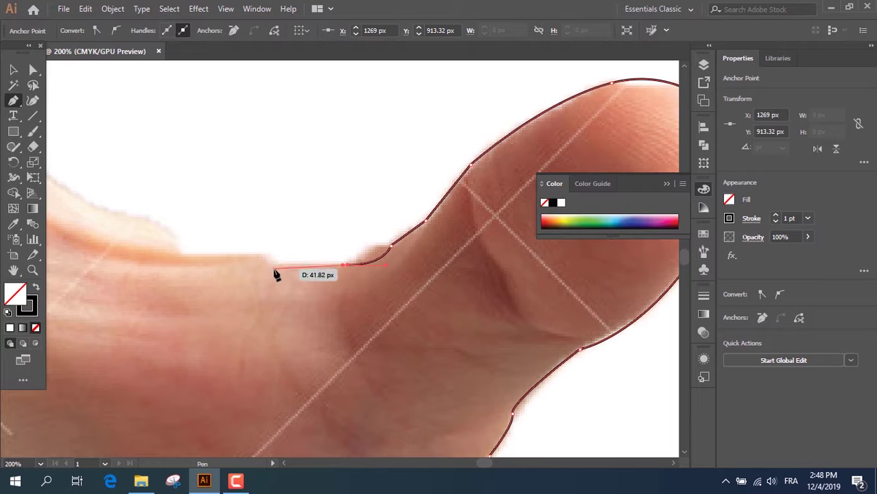
pyautogui.hotkey('ctrl', 'z')
pyautogui.click(348, 265)
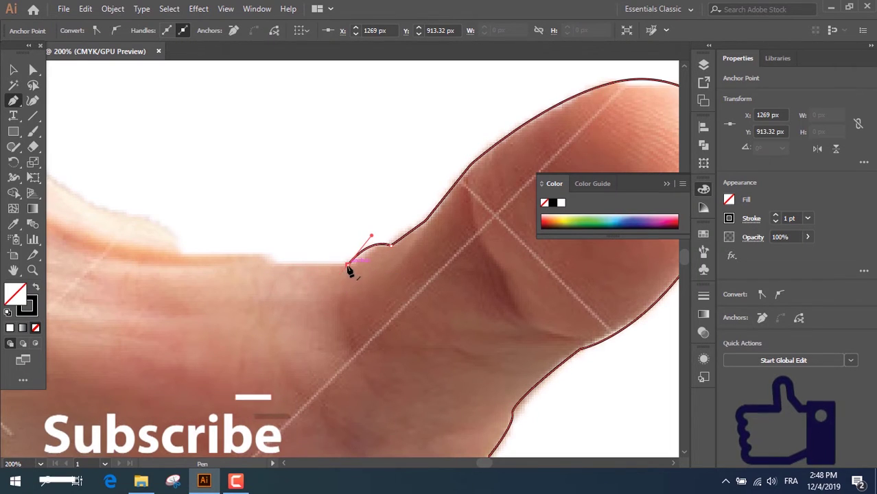
# - Trace the web between the thumb and index finger, following its flat stretch, shallow dip and rounded bump
pyautogui.click(280, 265)
pyautogui.moveTo(199, 257); pyautogui.dragTo(130, 262)
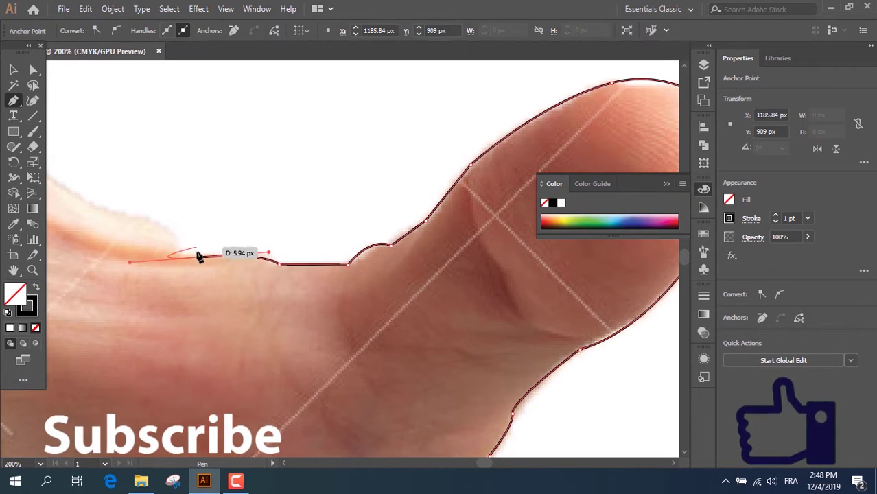
pyautogui.moveTo(199, 257); pyautogui.dragTo(176, 244)
pyautogui.moveTo(149, 193); pyautogui.dragTo(113, 219)
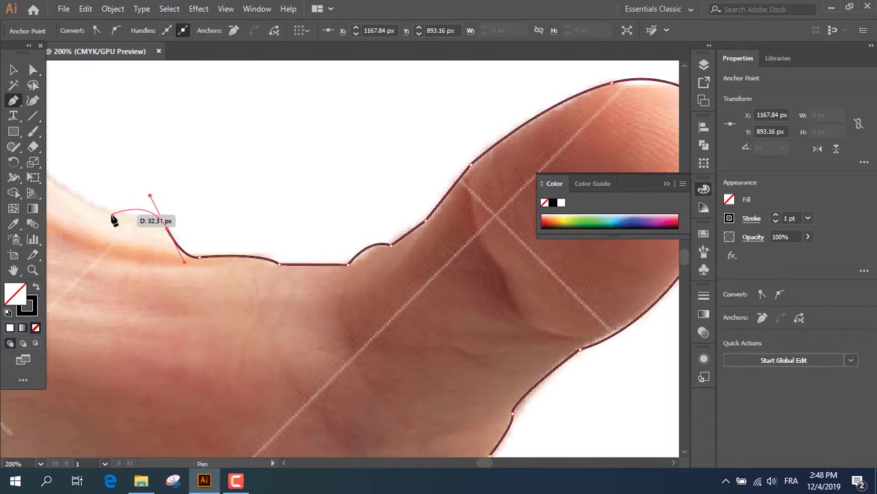
pyautogui.click(112, 216)
# - Extend the path in straight segments up the palm's edge to the base of the index finger
pyautogui.moveTo(485, 464); pyautogui.dragTo(480, 464)
pyautogui.scroll(3, 483, 410)
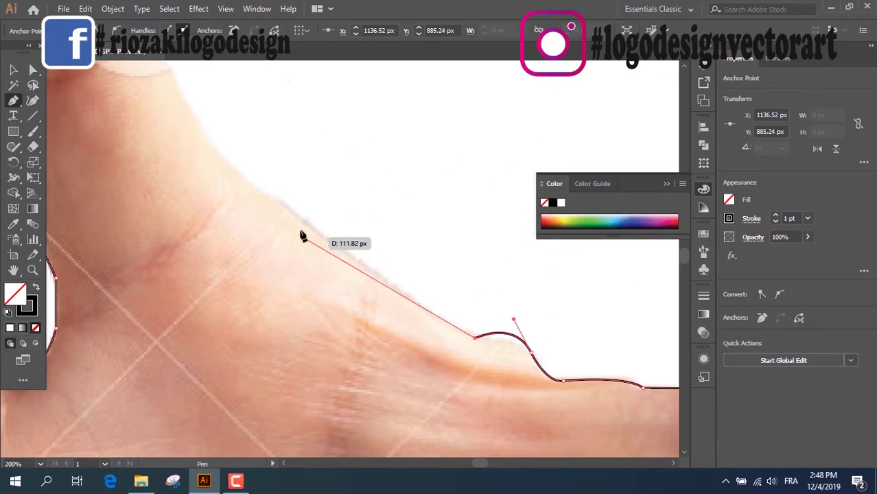
pyautogui.click(304, 224)
pyautogui.scroll(2, 288, 230)
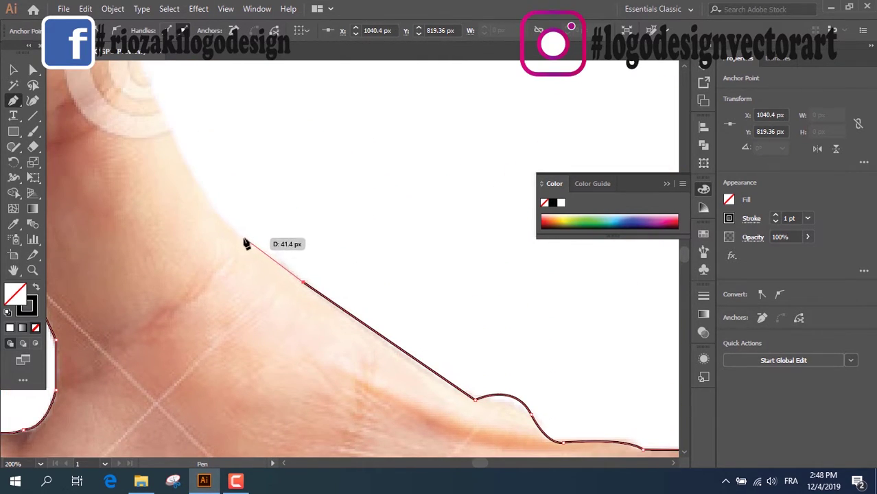
pyautogui.click(238, 235)
# - Trace the index finger's outer edge past the circular watermark and around the fingertip to close the hand outline
pyautogui.scroll(3, 201, 212)
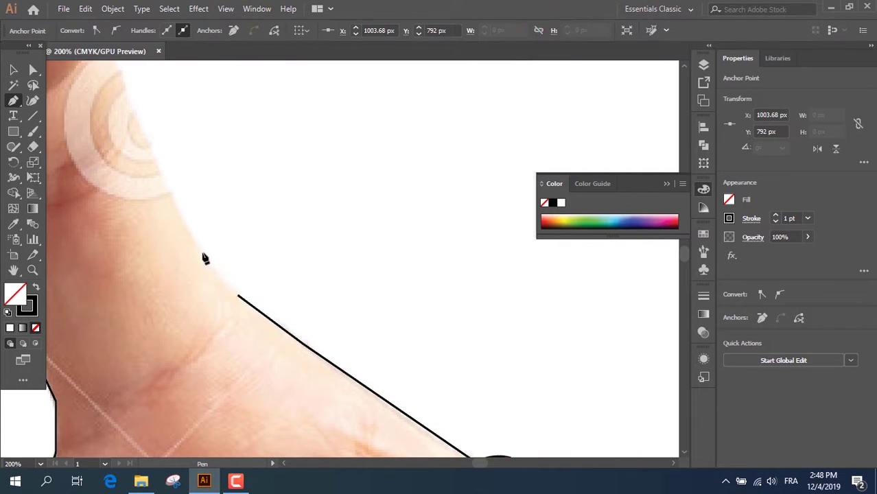
pyautogui.moveTo(203, 253); pyautogui.dragTo(192, 232)
pyautogui.click(166, 187)
pyautogui.scroll(5, 166, 250)
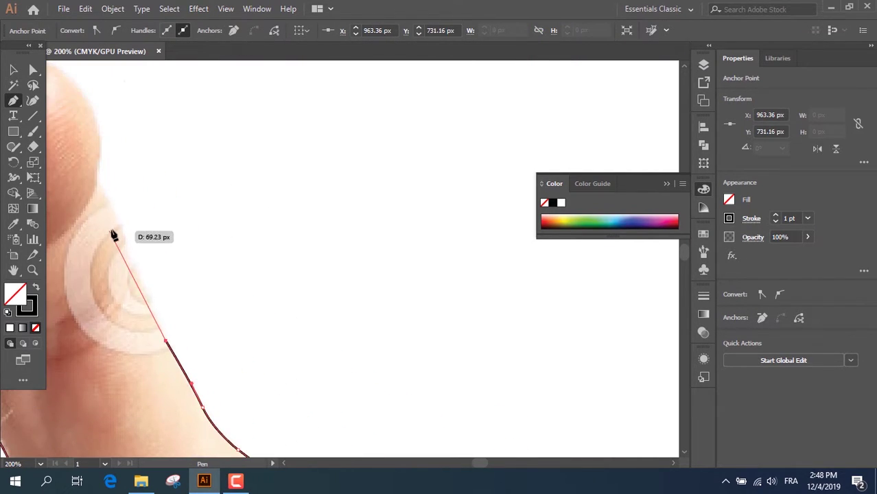
pyautogui.click(117, 225)
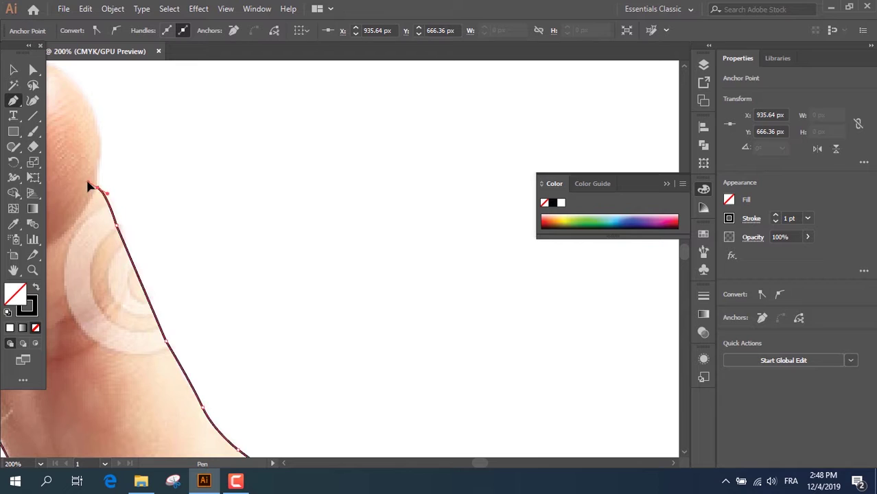
pyautogui.moveTo(87, 186); pyautogui.dragTo(225, 136)
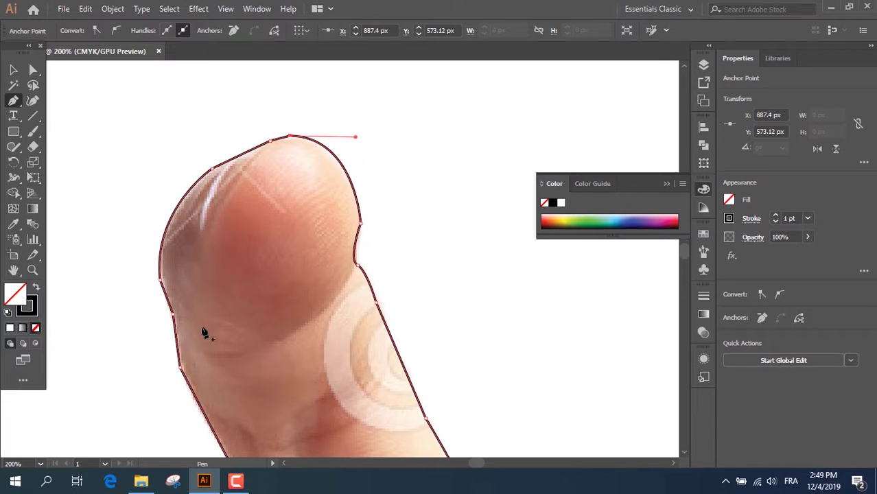
# - Draw a narrow closed path around the visible fingernail on the index finger
pyautogui.scroll(-2, 267, 327)
pyautogui.scroll(-2, 272, 332)
pyautogui.scroll(3, 265, 347)
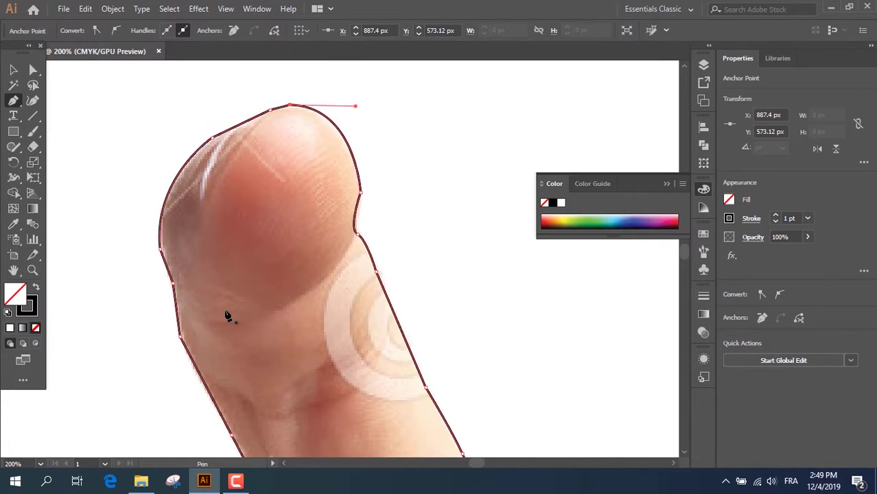
pyautogui.click(220, 141)
pyautogui.click(193, 201)
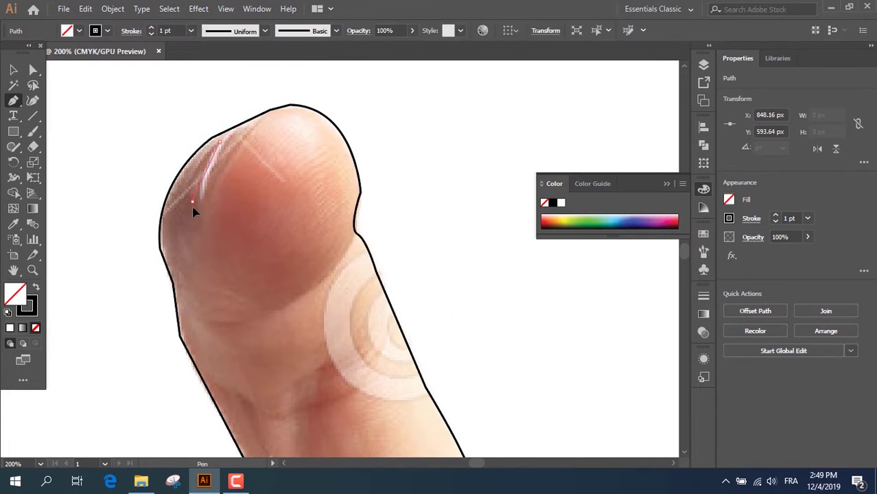
pyautogui.moveTo(241, 141); pyautogui.dragTo(263, 122)
pyautogui.moveTo(220, 142); pyautogui.dragTo(223, 144)
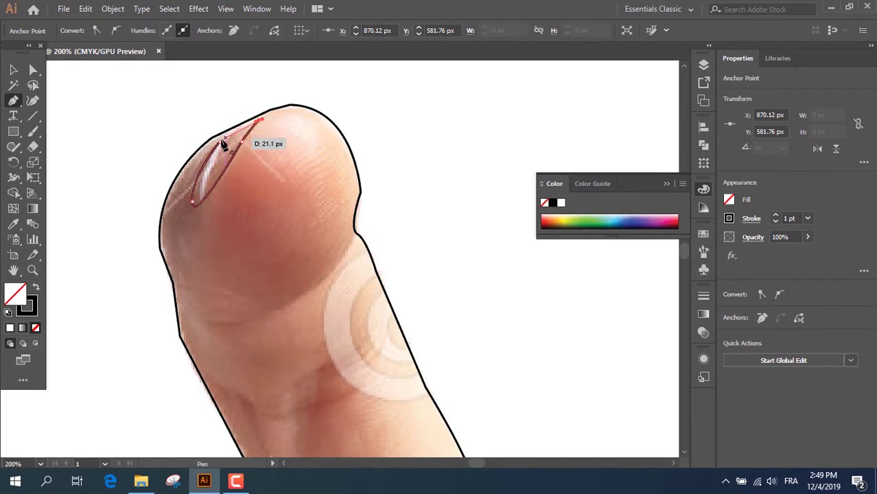
# - Draw a closed crescent path around the middle finger's visible nail
pyautogui.scroll(-5, 266, 294)
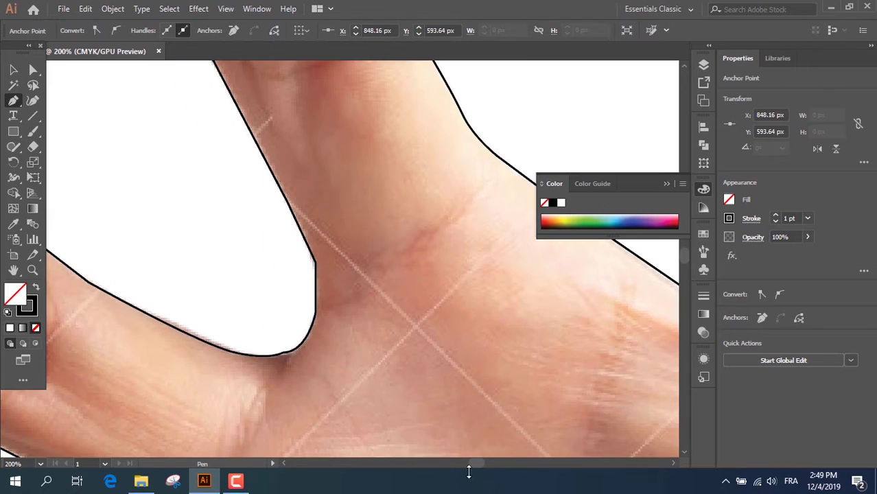
pyautogui.moveTo(478, 466); pyautogui.dragTo(473, 466)
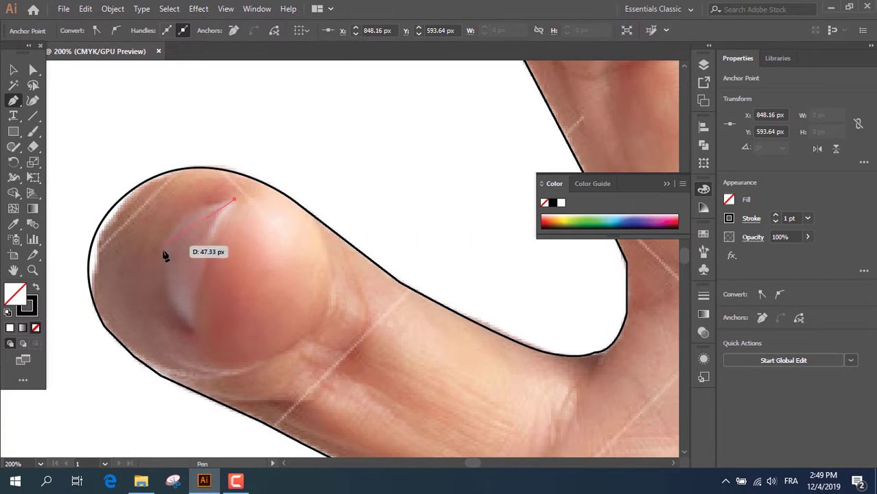
pyautogui.moveTo(163, 271); pyautogui.dragTo(165, 337)
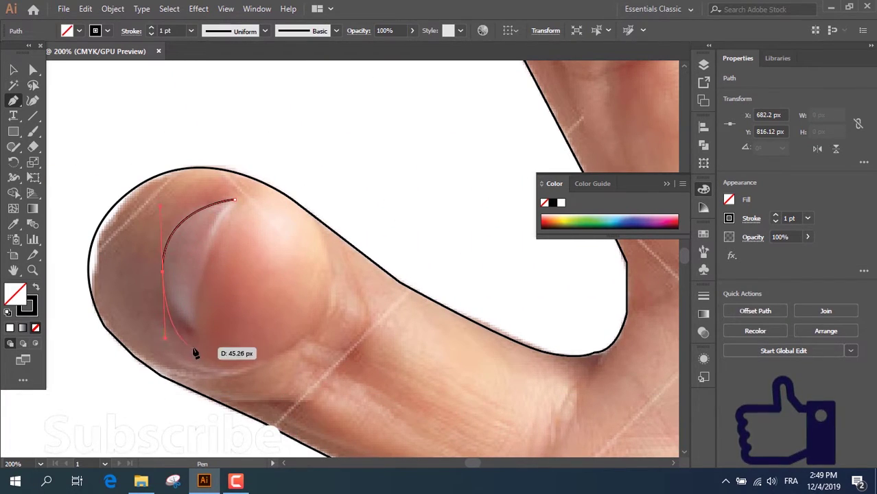
pyautogui.click(190, 331)
pyautogui.click(234, 201)
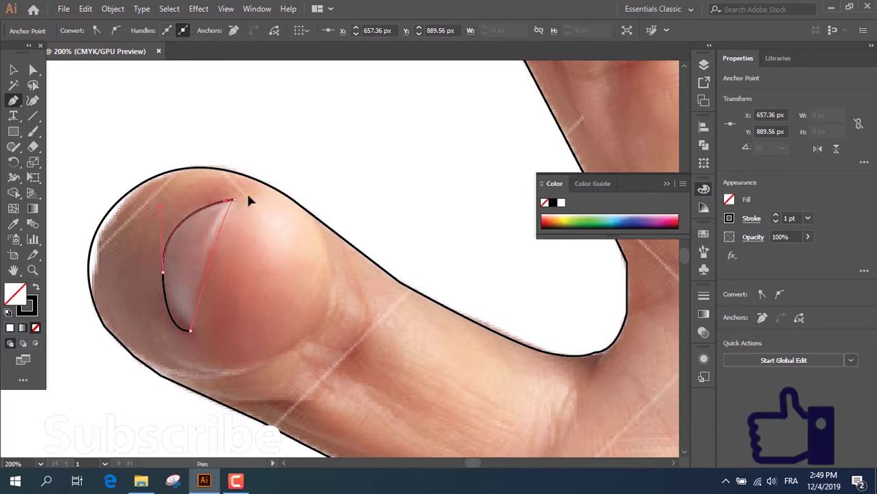
pyautogui.moveTo(249, 199); pyautogui.dragTo(280, 162)
# - Draw a closed crescent path around the ring finger's visible nail
pyautogui.scroll(-10, 231, 319)
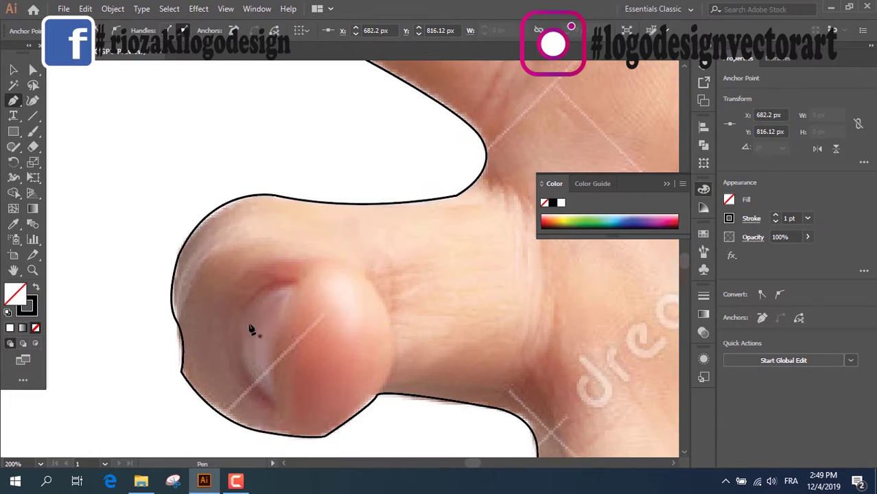
pyautogui.click(295, 282)
pyautogui.moveTo(240, 378); pyautogui.dragTo(239, 423)
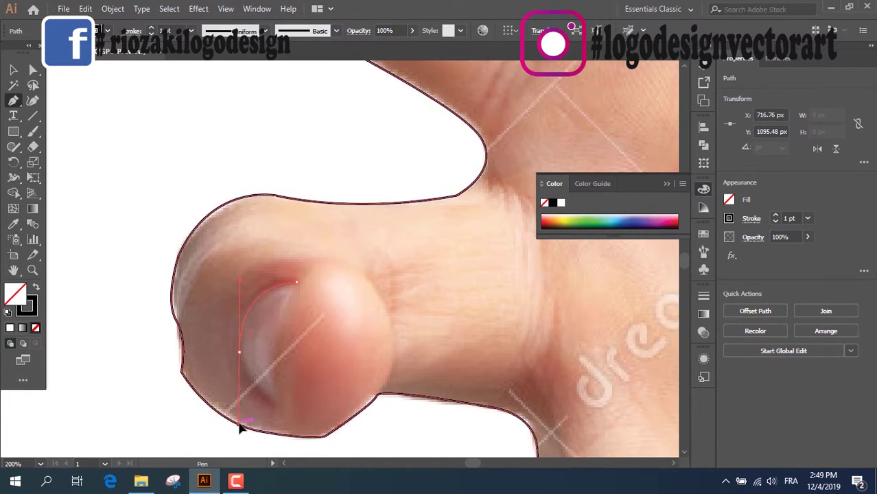
pyautogui.moveTo(268, 366); pyautogui.dragTo(286, 409)
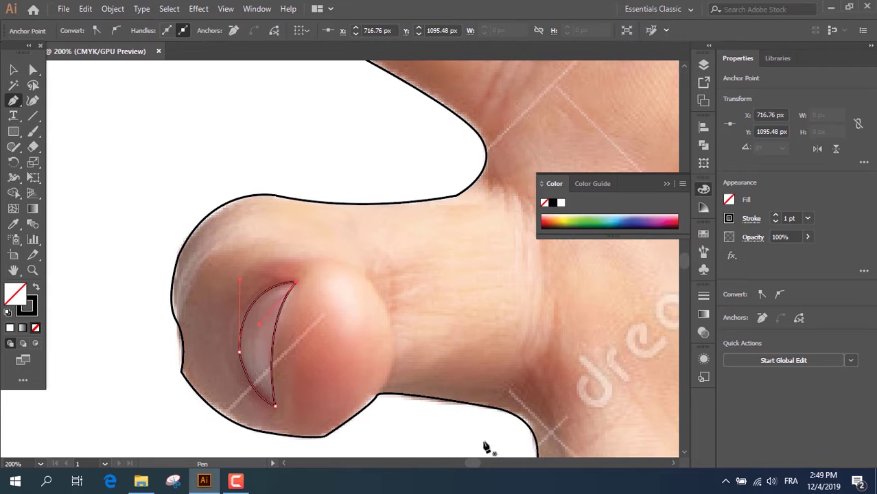
# - Draw a small closed path around the visible sliver of the little finger's nail
pyautogui.scroll(-5, 489, 398)
pyautogui.hscroll(5, 504, 368)
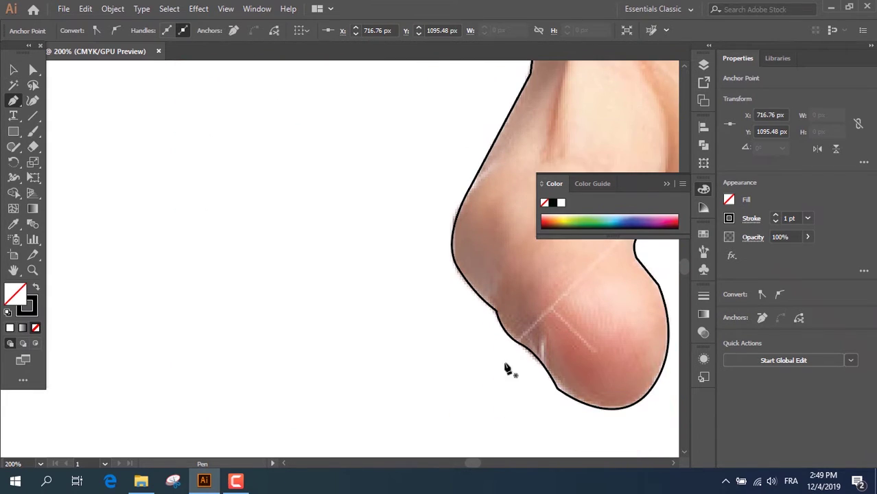
pyautogui.click(548, 336)
pyautogui.moveTo(546, 354); pyautogui.dragTo(551, 375)
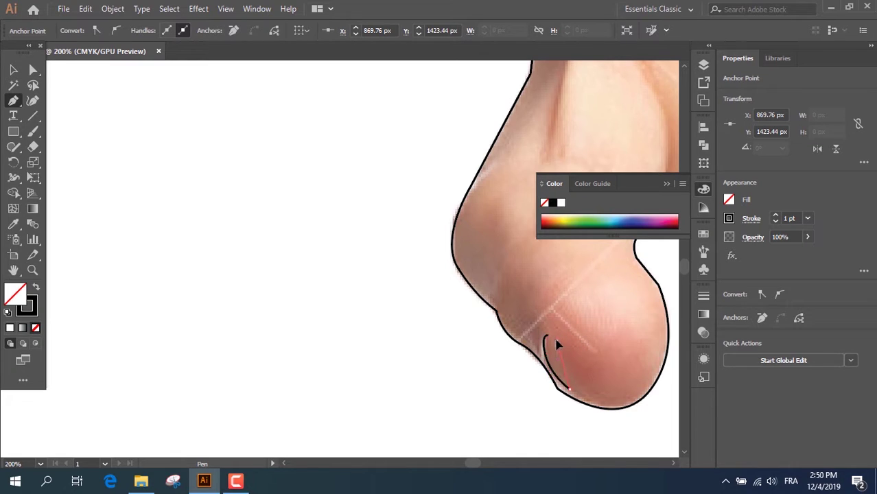
pyautogui.moveTo(547, 336); pyautogui.dragTo(554, 345)
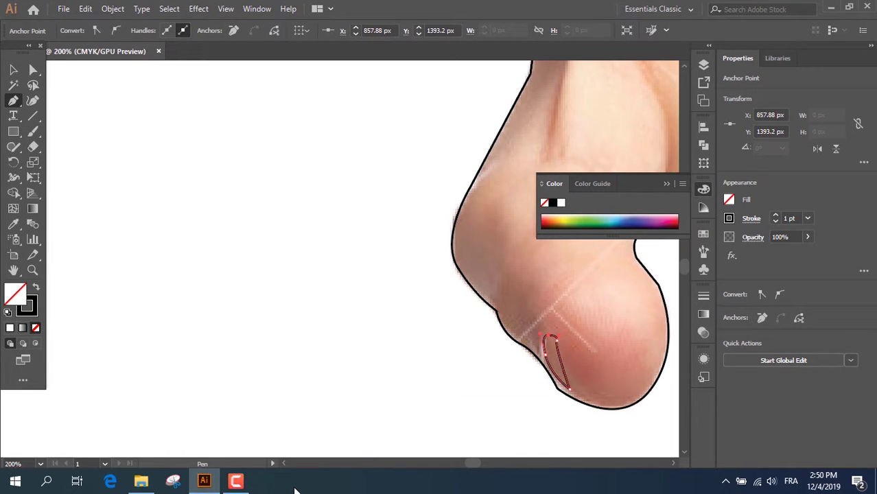
# - Draw thin closed shapes along the crease below the thumb's tip and the crease below the middle fingertip
pyautogui.scroll(5, 548, 388)
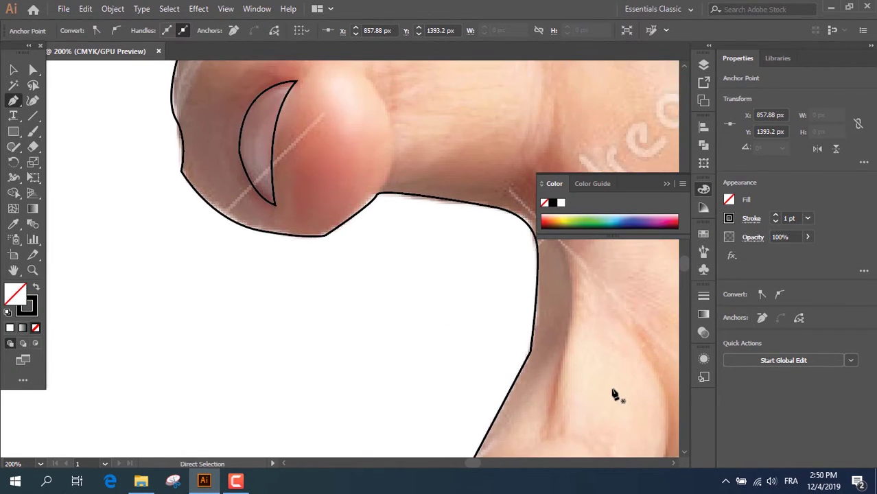
pyautogui.hotkey('ctrl', '-')
pyautogui.hotkey('ctrl', '-')
pyautogui.hotkey('ctrl', '-')
pyautogui.scroll(3, 612, 357)
pyautogui.moveTo(474, 463); pyautogui.dragTo(481, 462)
pyautogui.scroll(1, 430, 306)
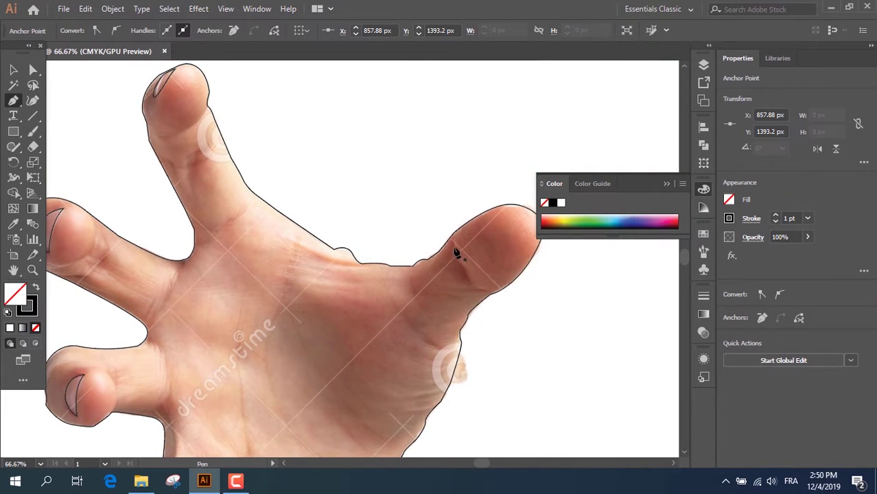
pyautogui.moveTo(453, 245); pyautogui.dragTo(491, 291)
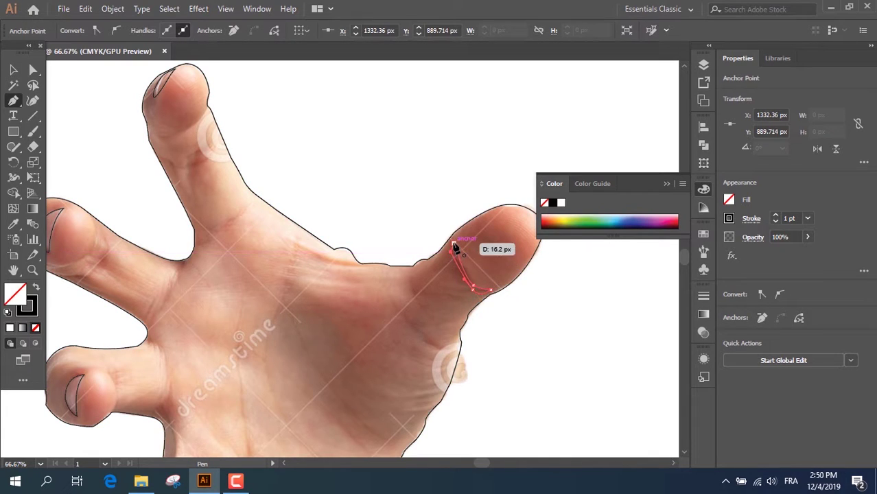
pyautogui.moveTo(102, 239)
pyautogui.mouseDown()
pyautogui.moveTo(79, 273)
pyautogui.moveTo(93, 281)
pyautogui.moveTo(85, 280)
pyautogui.moveTo(110, 253)
pyautogui.moveTo(106, 227)
pyautogui.mouseUp()
# - Draw a long, thin closed shape along the palm crease running from below the index finger to the little finger's side
pyautogui.scroll(-5, 176, 343)
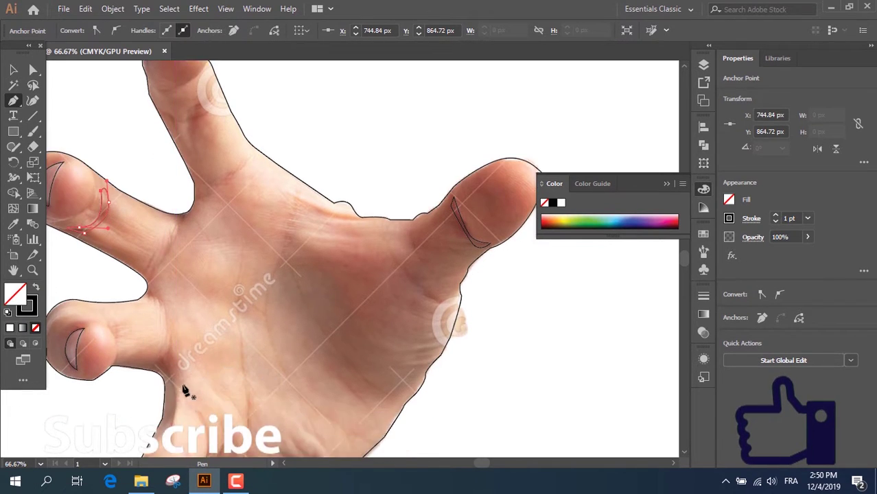
pyautogui.click(240, 128)
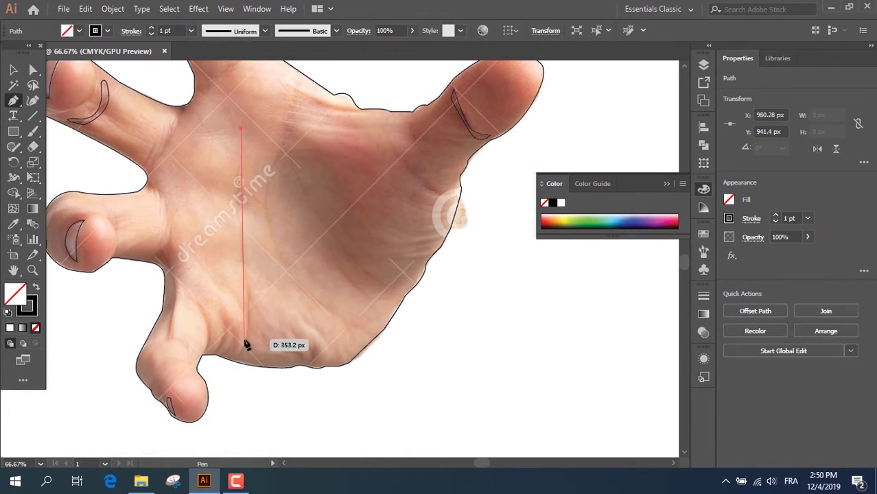
pyautogui.click(242, 281)
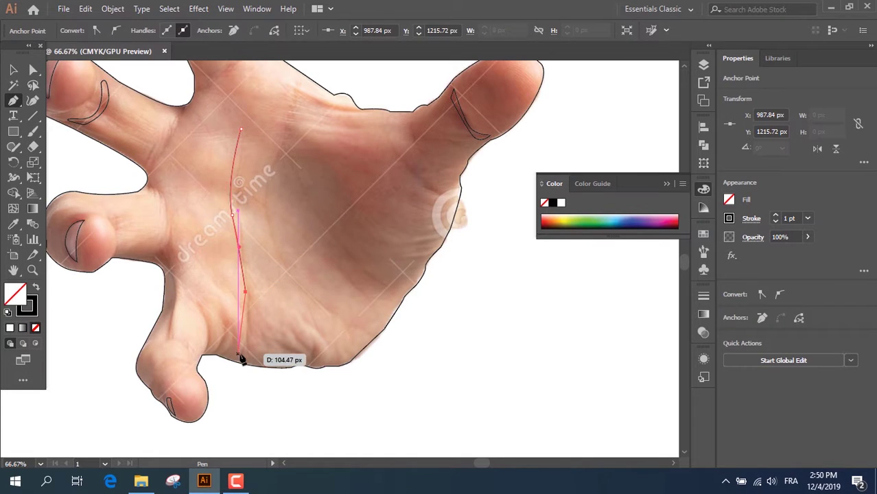
pyautogui.moveTo(241, 355); pyautogui.dragTo(234, 361)
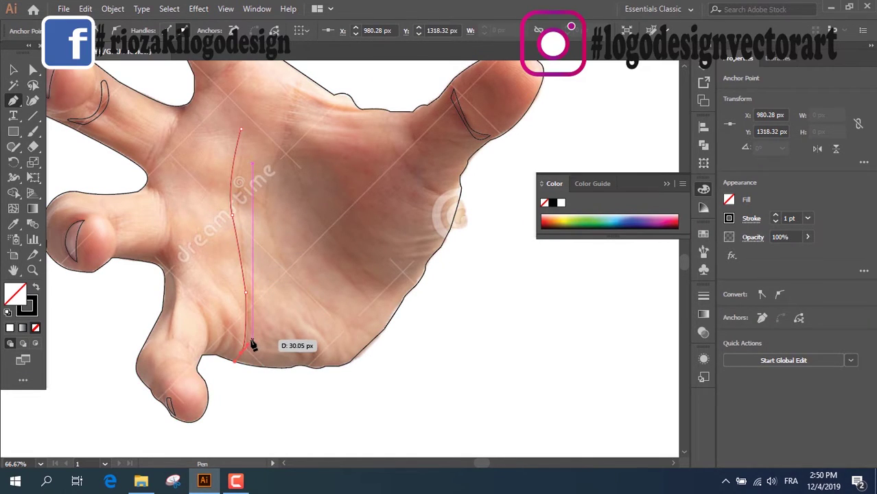
pyautogui.click(253, 339)
pyautogui.moveTo(242, 231); pyautogui.dragTo(234, 221)
pyautogui.click(233, 191)
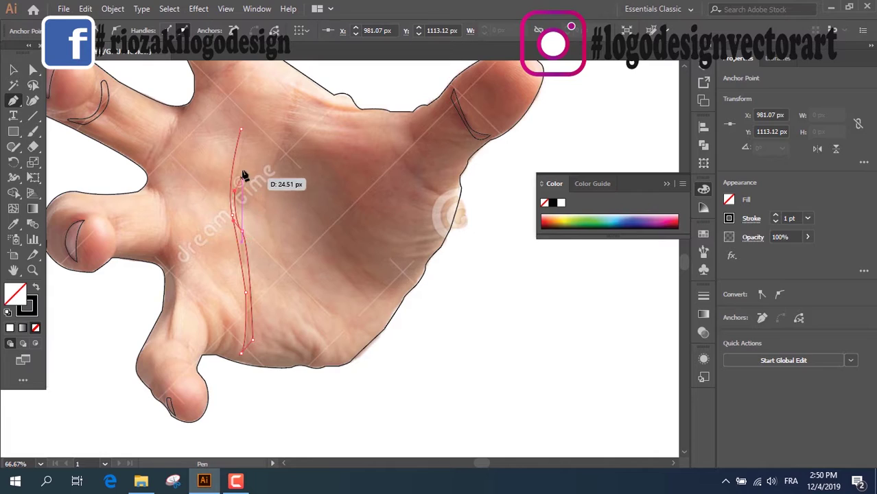
pyautogui.click(241, 129)
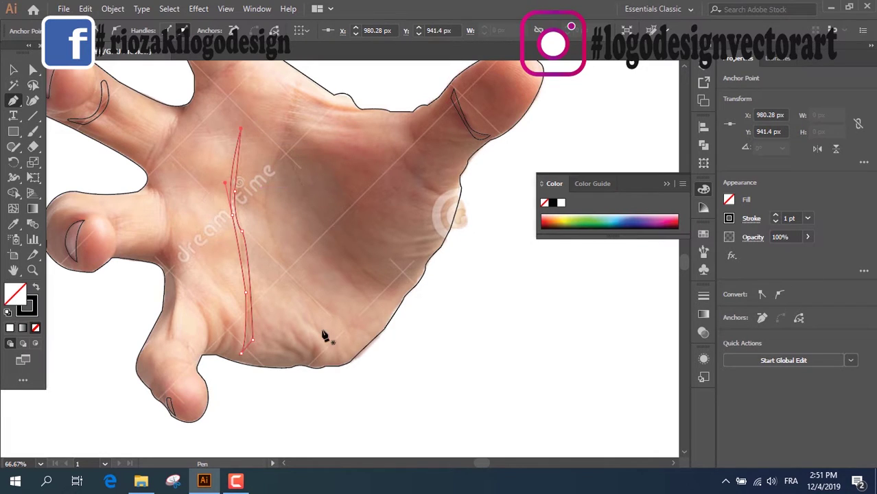
pyautogui.press('Escape')
# - Draw thin closed crescents along the palm crease curving around the thumb's mound and along the crease at the thumb's base
pyautogui.click(316, 147)
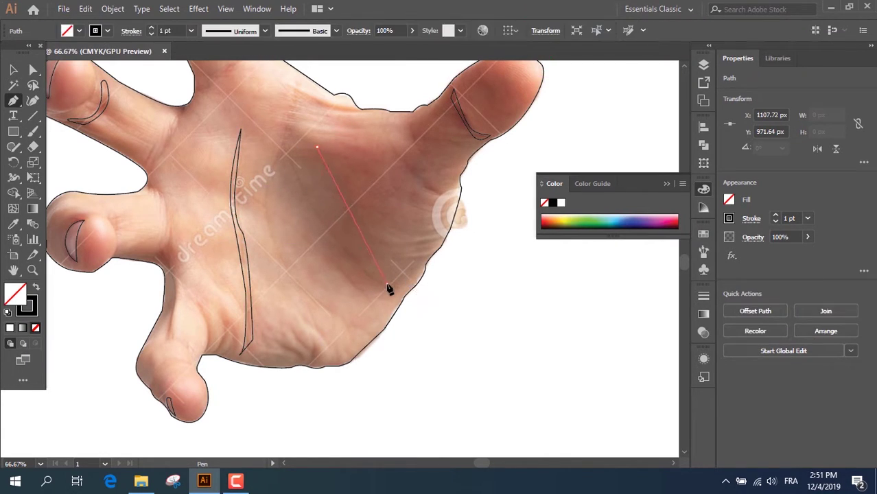
pyautogui.moveTo(449, 304); pyautogui.dragTo(321, 231)
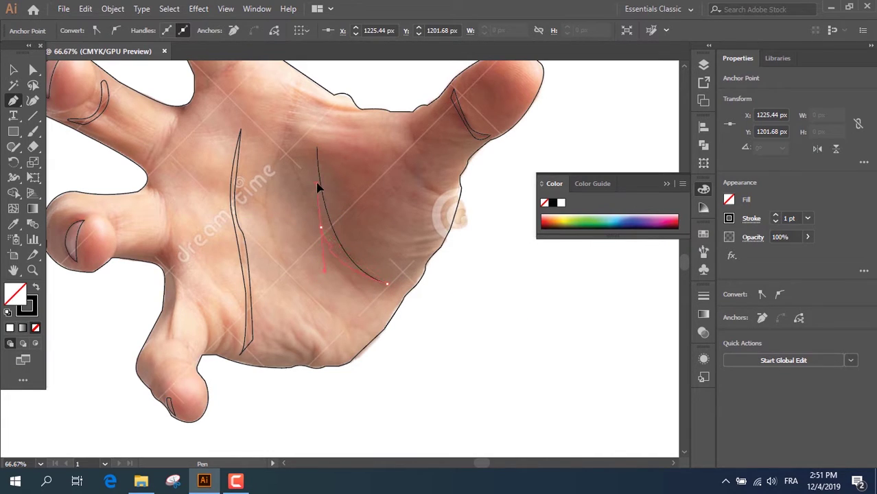
pyautogui.moveTo(317, 184); pyautogui.dragTo(317, 183)
pyautogui.scroll(3, 416, 217)
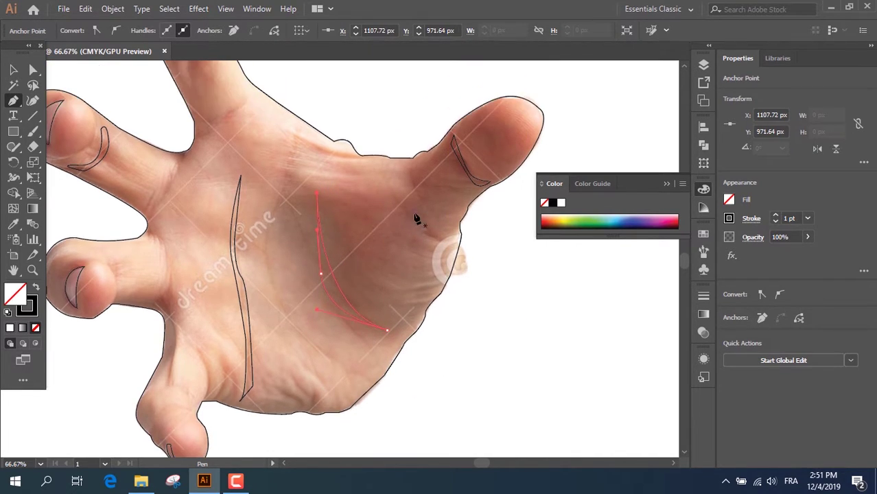
pyautogui.moveTo(388, 185); pyautogui.dragTo(487, 244)
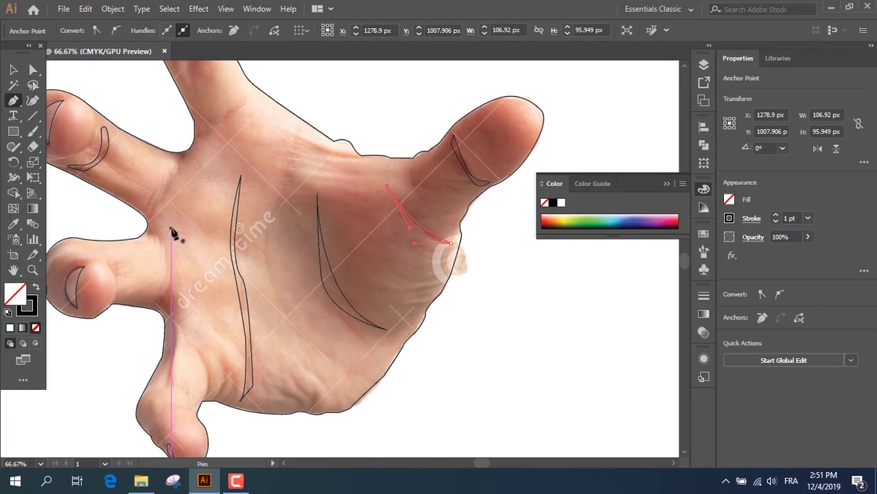
# - Draw a long, thin closed shape along the curved palm crease running from below the index finger toward the heel of the palm
pyautogui.scroll(3, 176, 235)
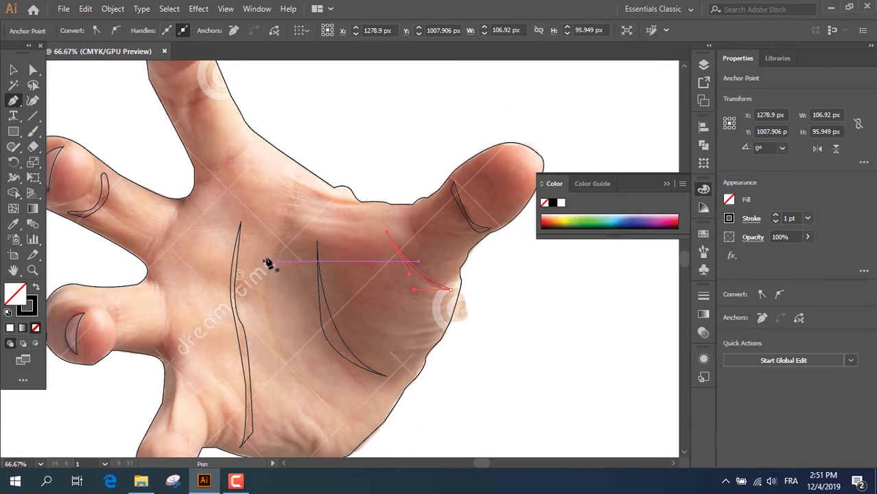
pyautogui.click(290, 178)
pyautogui.moveTo(248, 305); pyautogui.dragTo(232, 321)
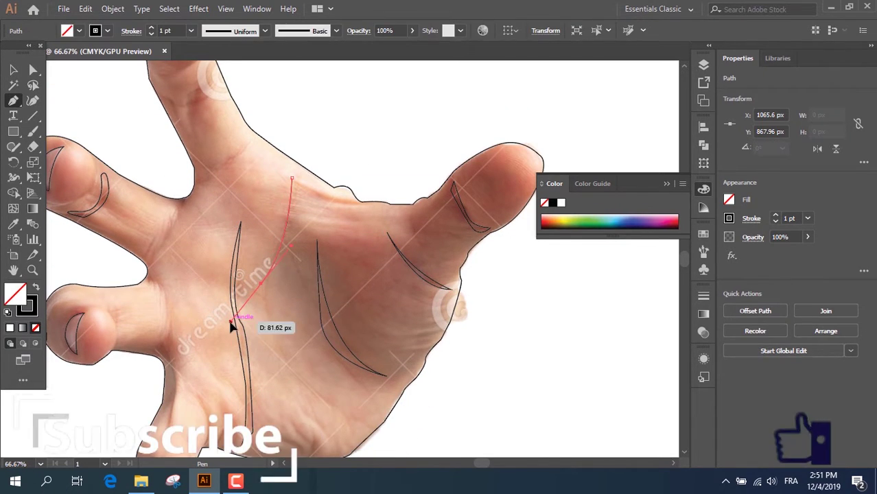
pyautogui.moveTo(282, 375); pyautogui.dragTo(307, 394)
pyautogui.click(309, 402)
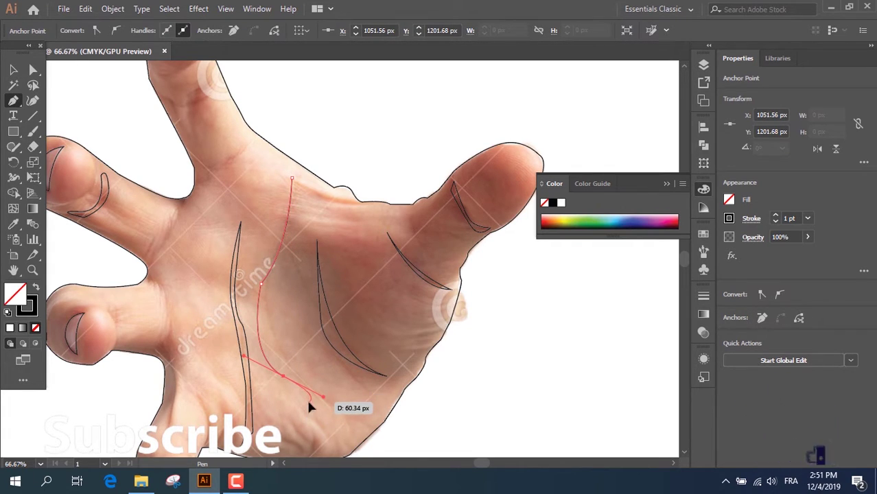
pyautogui.moveTo(284, 363); pyautogui.dragTo(235, 340)
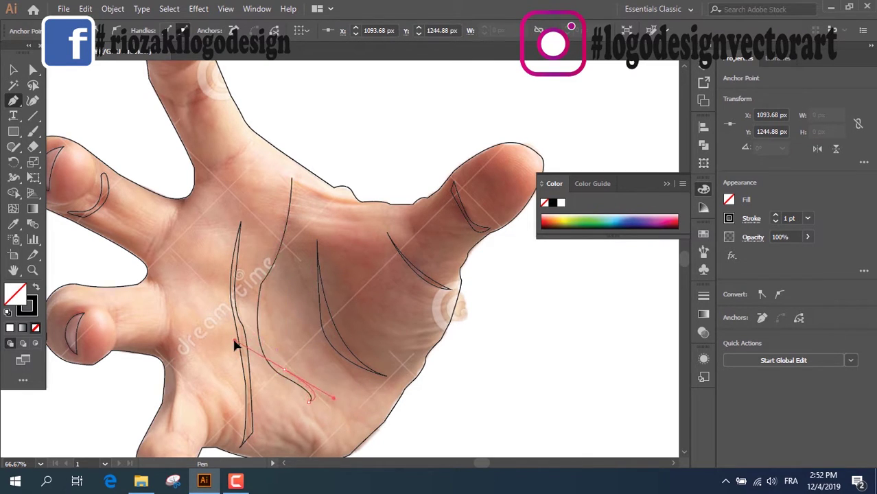
pyautogui.click(282, 254)
pyautogui.moveTo(295, 182); pyautogui.dragTo(297, 184)
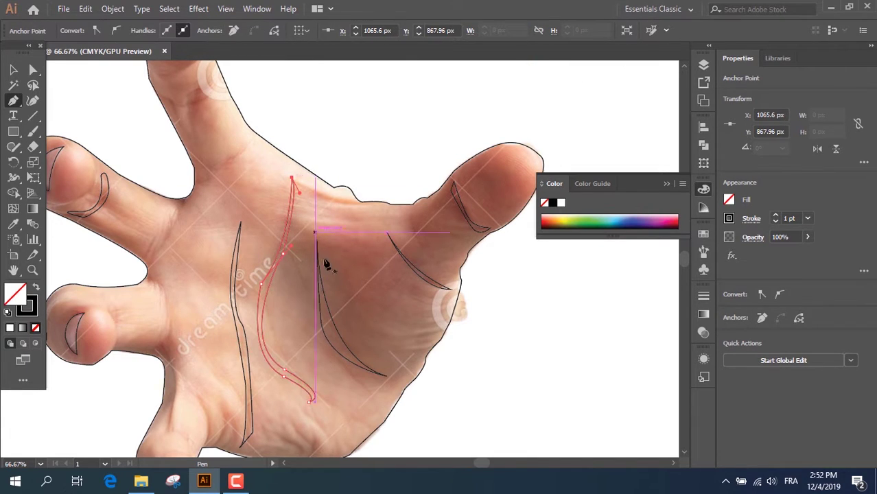
# - Draw a narrow closed strip along the crease across the middle finger's base
pyautogui.scroll(2, 215, 235)
pyautogui.click(175, 254)
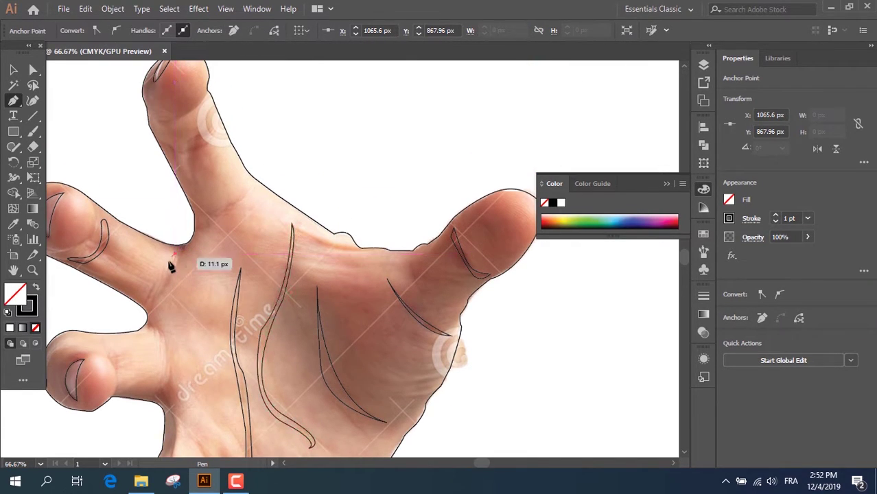
pyautogui.moveTo(148, 300); pyautogui.dragTo(157, 310)
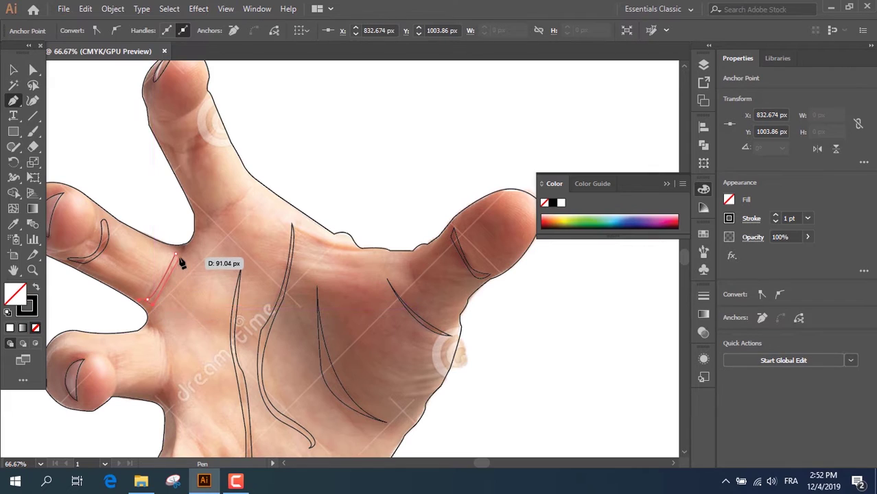
pyautogui.moveTo(183, 254); pyautogui.dragTo(181, 257)
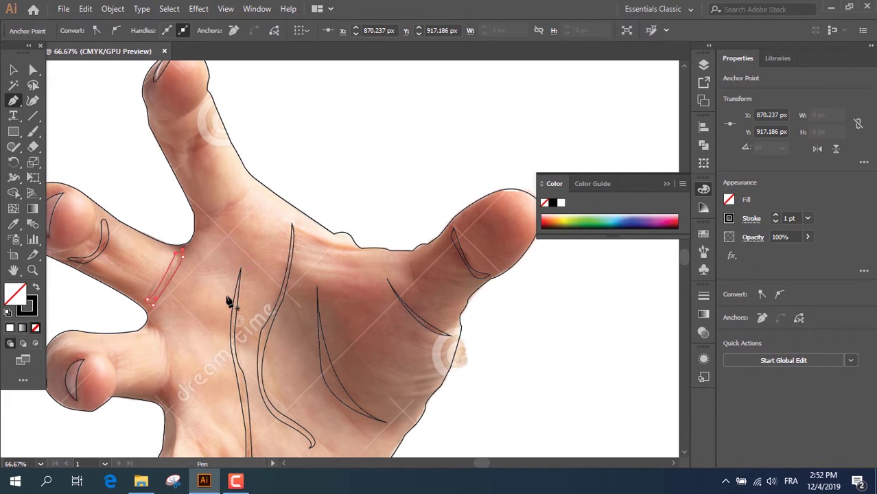
# - Draw thin closed crescents along the crease at the index finger's base and the crease across its joint
pyautogui.scroll(2, 229, 302)
pyautogui.moveTo(199, 257); pyautogui.dragTo(250, 238)
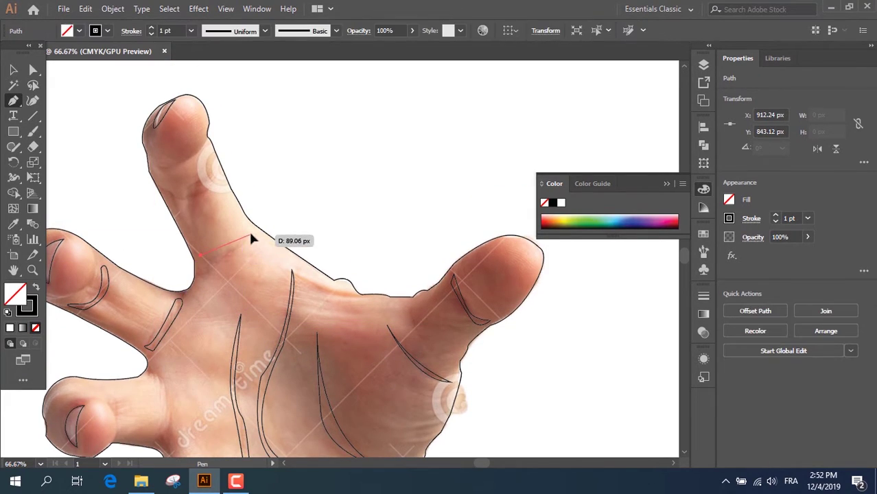
pyautogui.moveTo(281, 204); pyautogui.dragTo(280, 203)
pyautogui.click(249, 235)
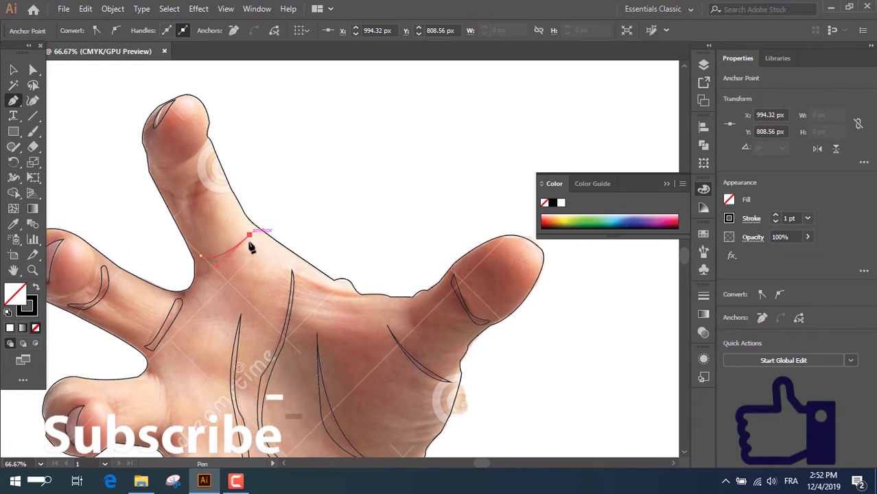
pyautogui.moveTo(219, 262); pyautogui.dragTo(207, 264)
pyautogui.click(200, 256)
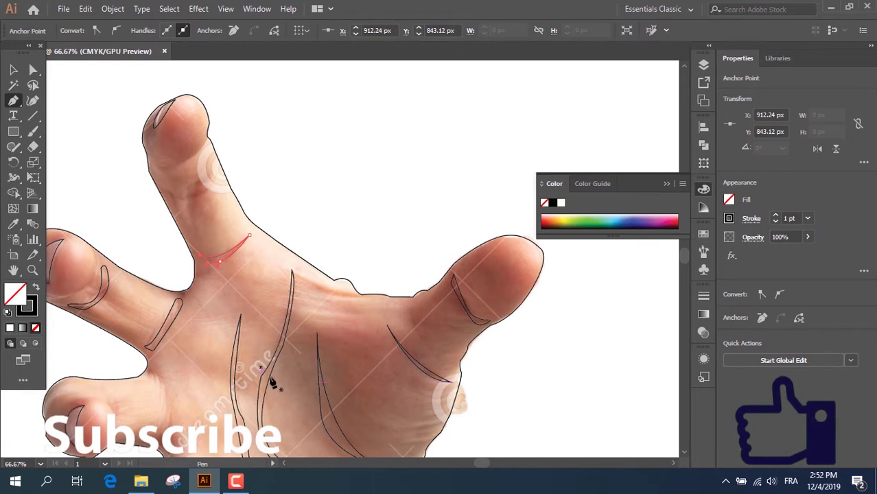
pyautogui.scroll(1, 184, 218)
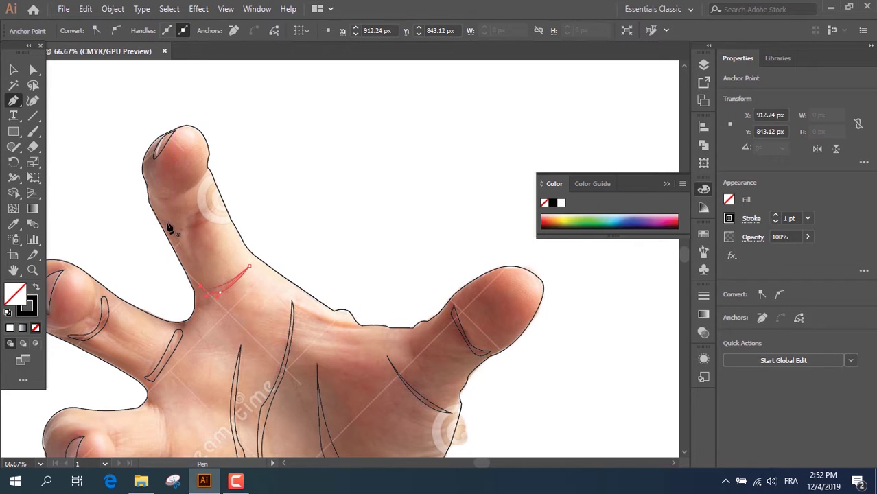
pyautogui.click(167, 223)
pyautogui.moveTo(216, 197); pyautogui.dragTo(162, 226)
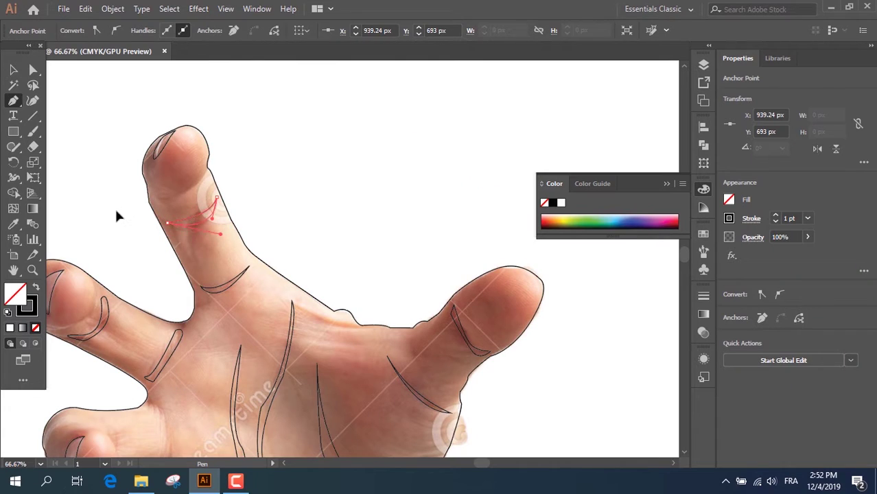
# - Draw an open curved line across the index, middle and ring fingers, just below each fingertip, and leave the Pen tool
pyautogui.click(159, 197)
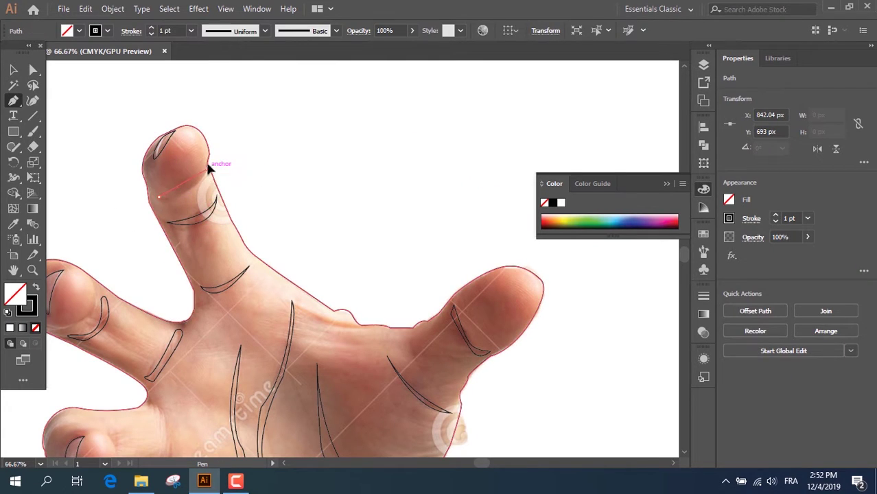
pyautogui.moveTo(209, 168); pyautogui.dragTo(216, 135)
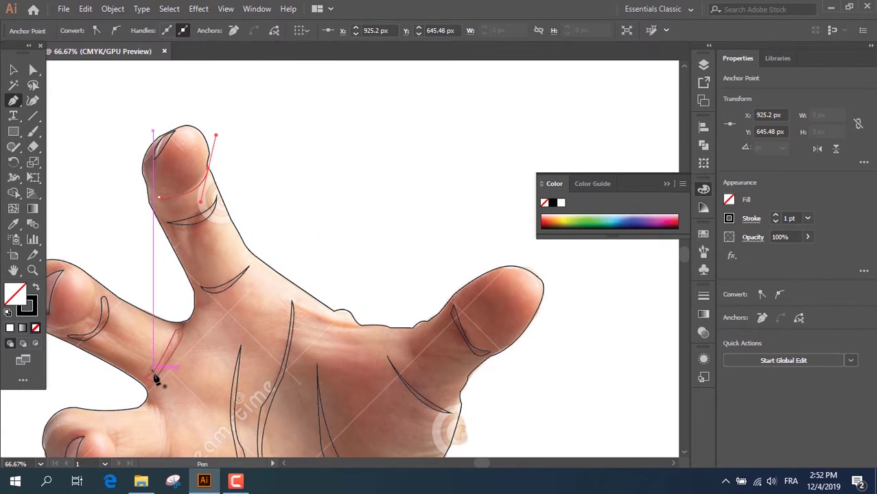
pyautogui.scroll(-2, 101, 315)
pyautogui.moveTo(479, 469); pyautogui.dragTo(474, 466)
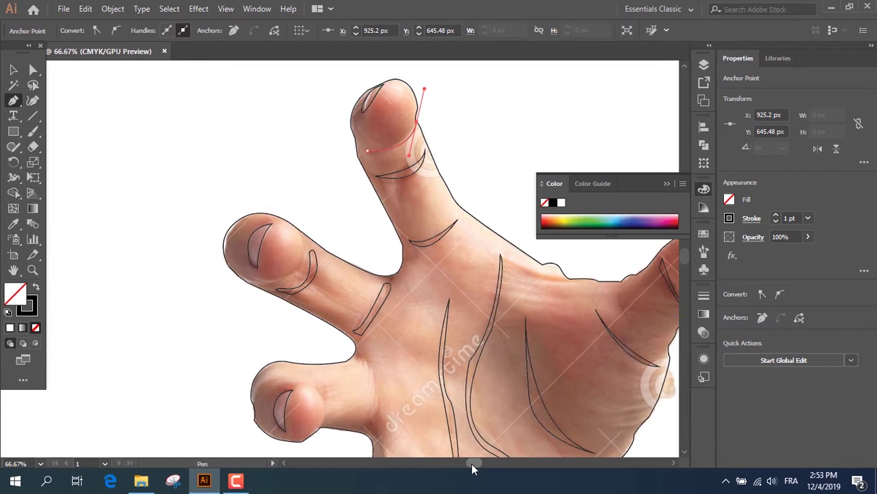
pyautogui.click(241, 278)
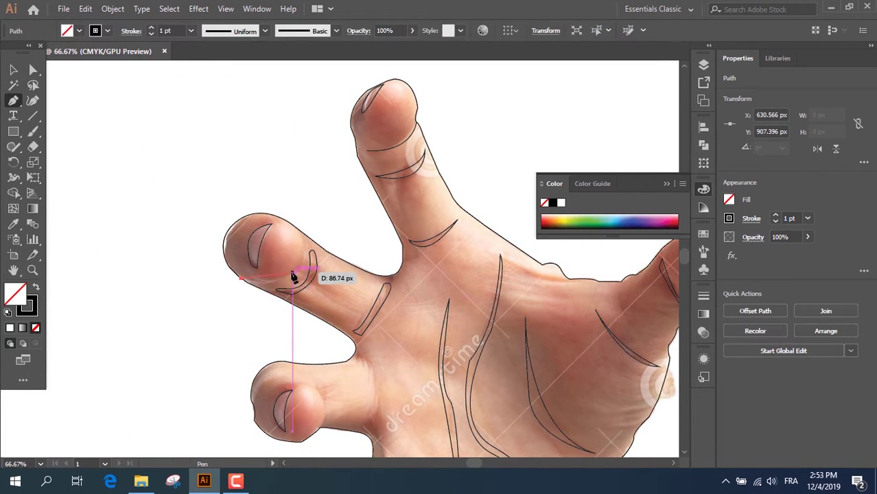
pyautogui.click(297, 230)
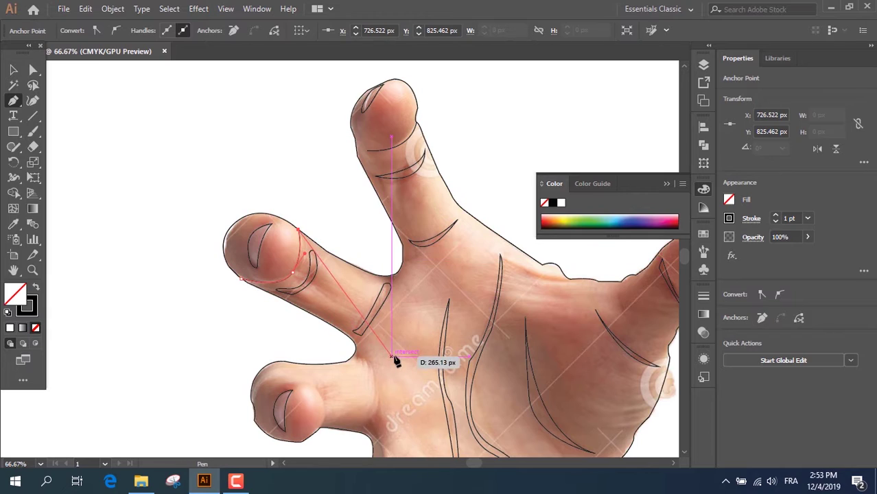
pyautogui.scroll(-3, 343, 417)
pyautogui.click(306, 321)
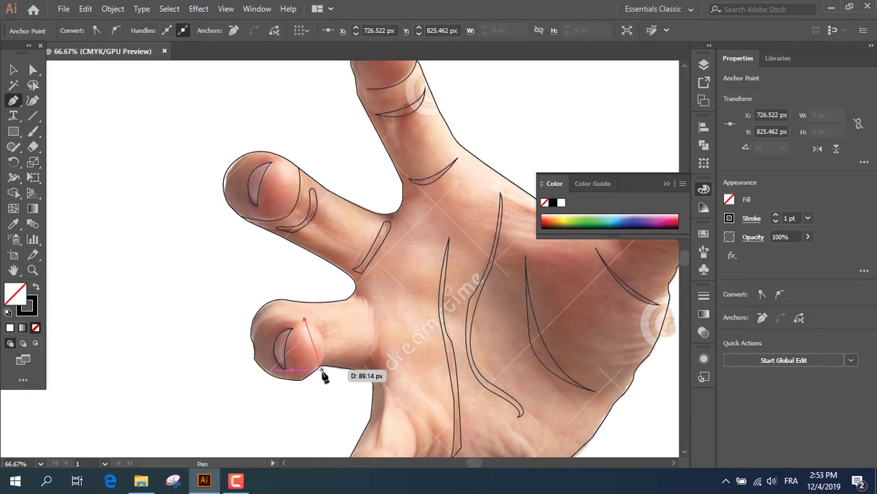
pyautogui.moveTo(318, 371); pyautogui.dragTo(298, 398)
pyautogui.press('Escape')
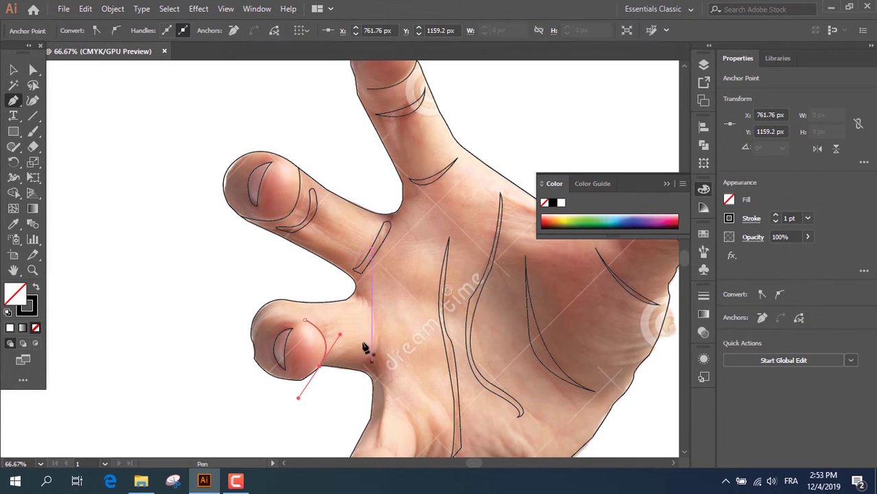
pyautogui.click(13, 71)
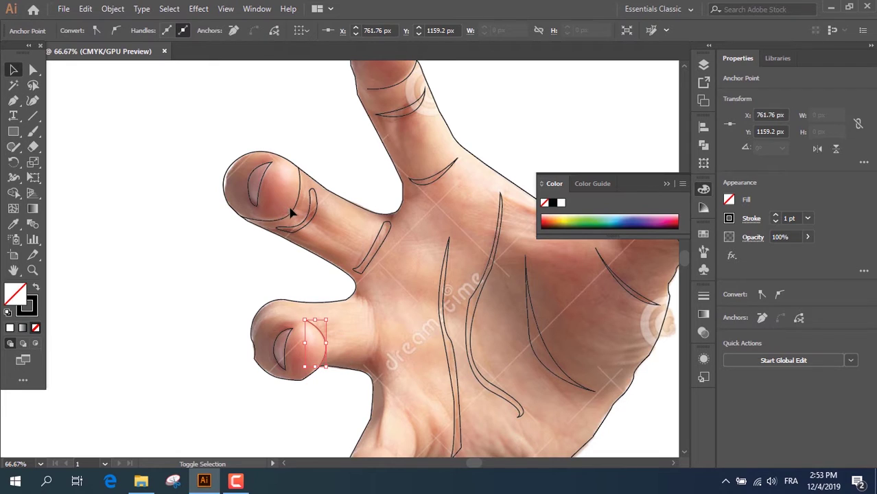
pyautogui.keyDown('shift'); pyautogui.click(298, 196); pyautogui.keyUp('shift')
pyautogui.keyDown('shift'); pyautogui.click(402, 88); pyautogui.keyUp('shift')
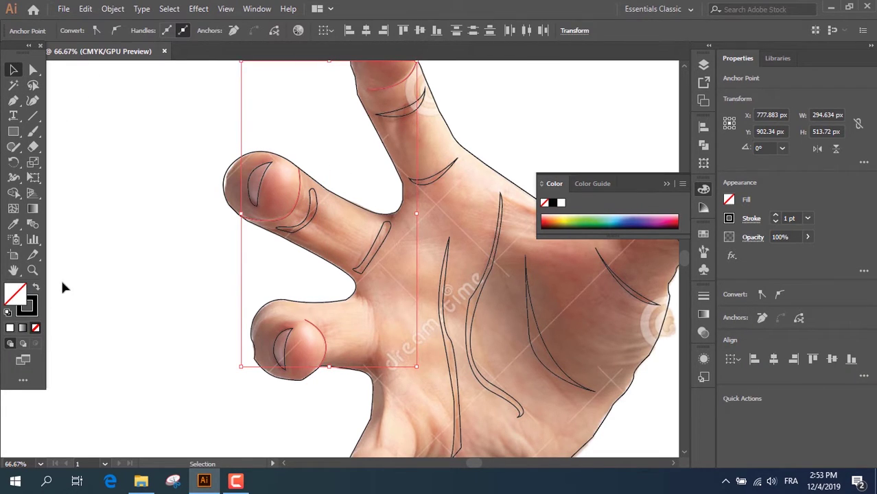
pyautogui.doubleClick(27, 306)
pyautogui.click(597, 156)
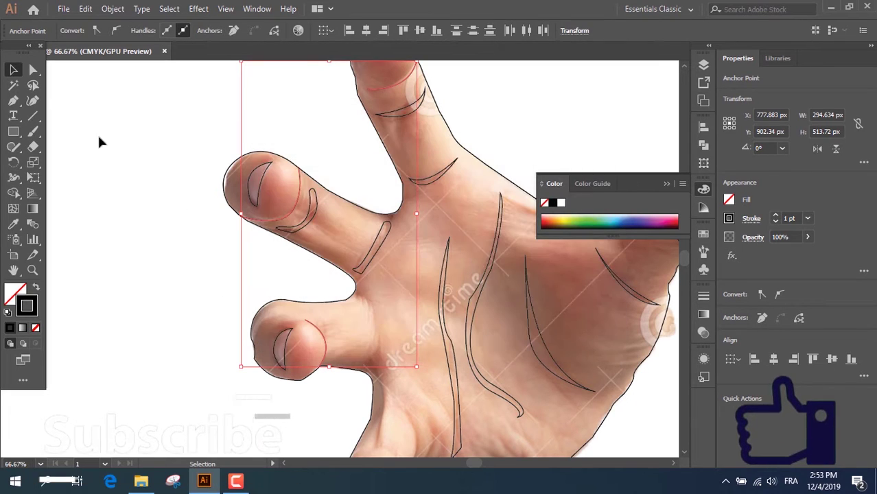
pyautogui.click(118, 125)
# - Set the stroke weight of the three open curves below the index, middle and ring fingertips to 4 pt
pyautogui.click(292, 201)
pyautogui.keyDown('shift'); pyautogui.click(392, 88); pyautogui.keyUp('shift')
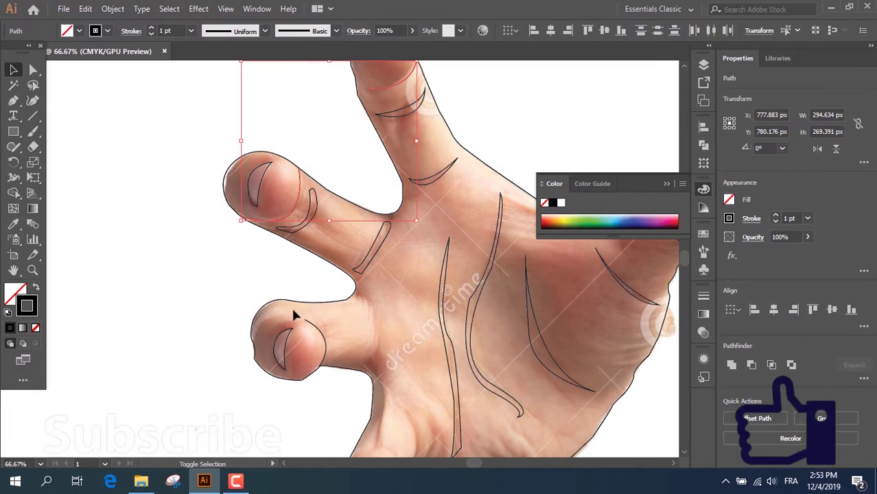
pyautogui.keyDown('shift'); pyautogui.click(325, 352); pyautogui.keyUp('shift')
pyautogui.scroll(3, 171, 30)
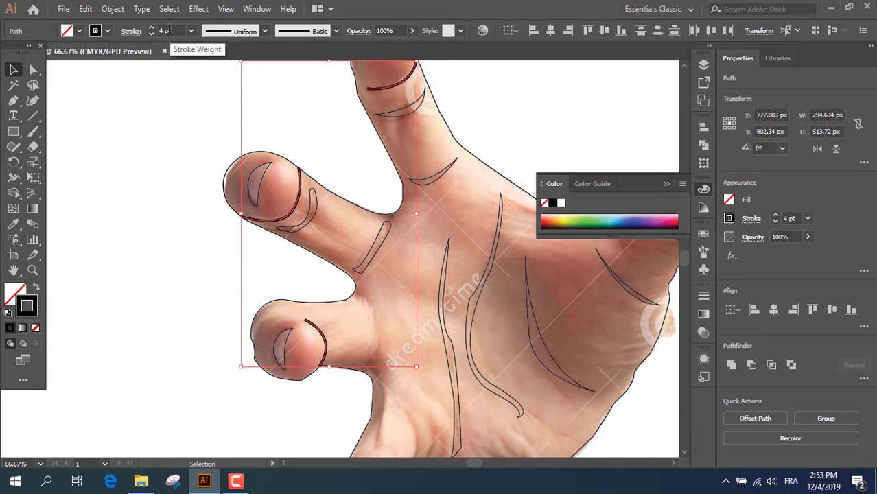
pyautogui.click(162, 148)
# - Swap fill and stroke on all closed crease shapes of the palm, fingers and thumb, giving them a black fill and no stroke
pyautogui.scroll(-1, 447, 188)
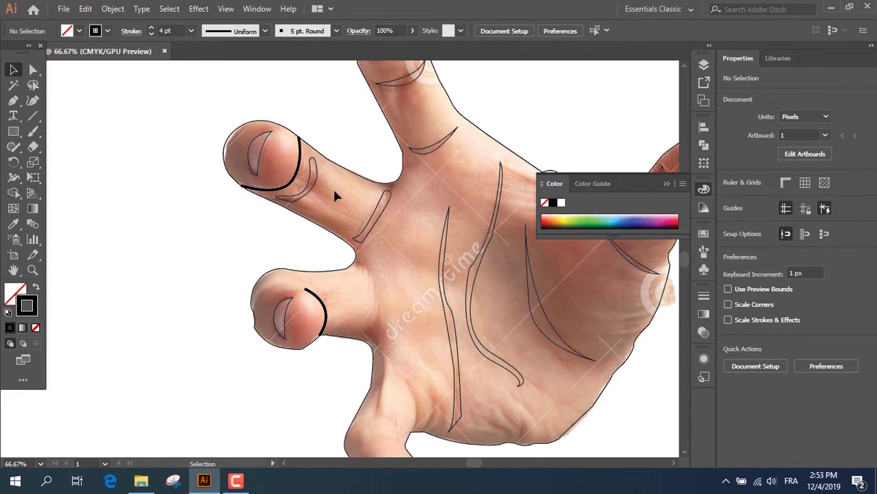
pyautogui.click(295, 194)
pyautogui.keyDown('shift'); pyautogui.click(384, 212); pyautogui.keyUp('shift')
pyautogui.keyDown('shift'); pyautogui.click(481, 273); pyautogui.keyUp('shift')
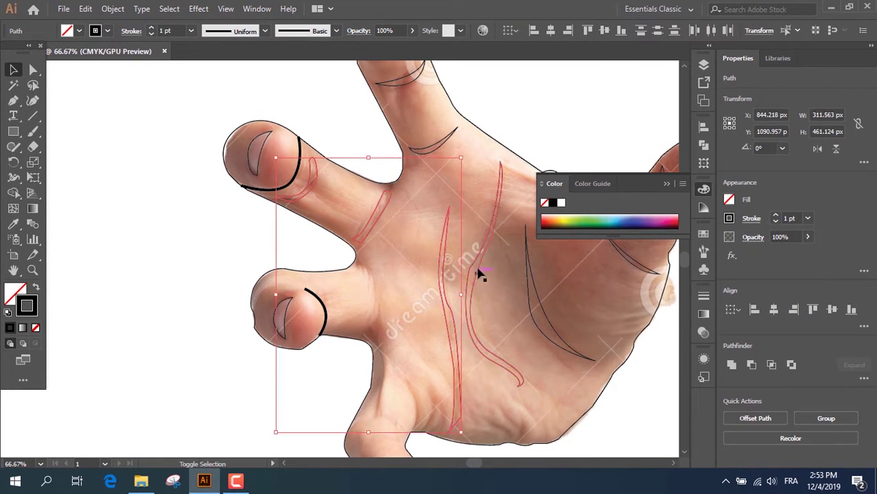
pyautogui.keyDown('shift'); pyautogui.click(487, 276); pyautogui.keyUp('shift')
pyautogui.keyDown('shift'); pyautogui.click(542, 300); pyautogui.keyUp('shift')
pyautogui.keyDown('shift'); pyautogui.click(622, 269); pyautogui.keyUp('shift')
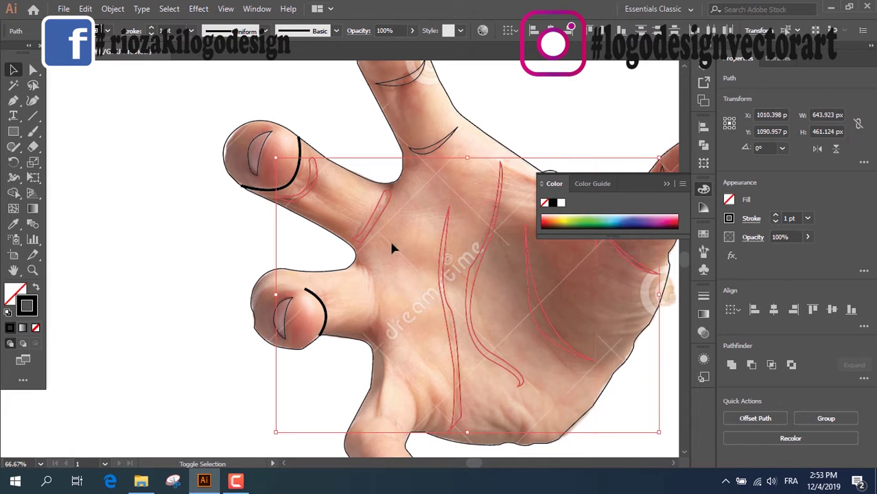
pyautogui.keyDown('shift'); pyautogui.click(440, 150); pyautogui.keyUp('shift')
pyautogui.keyDown('shift'); pyautogui.click(414, 77); pyautogui.keyUp('shift')
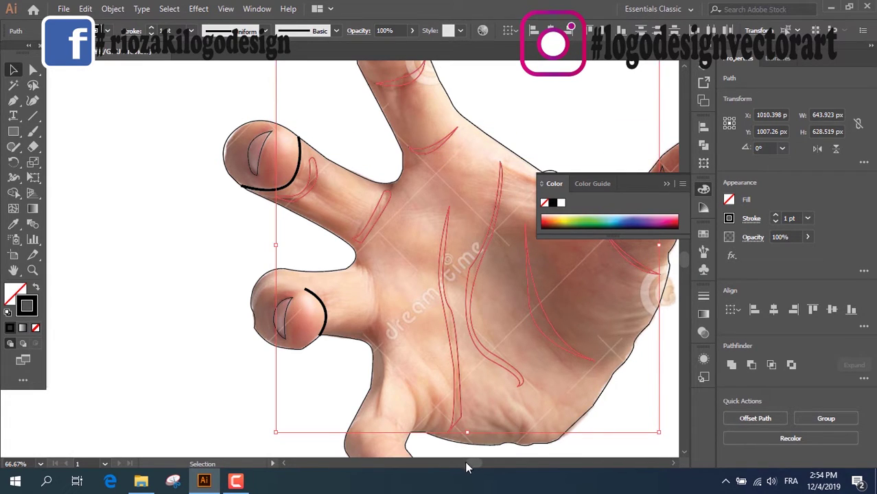
pyautogui.moveTo(466, 467); pyautogui.dragTo(475, 467)
pyautogui.keyDown('shift'); pyautogui.click(456, 215); pyautogui.keyUp('shift')
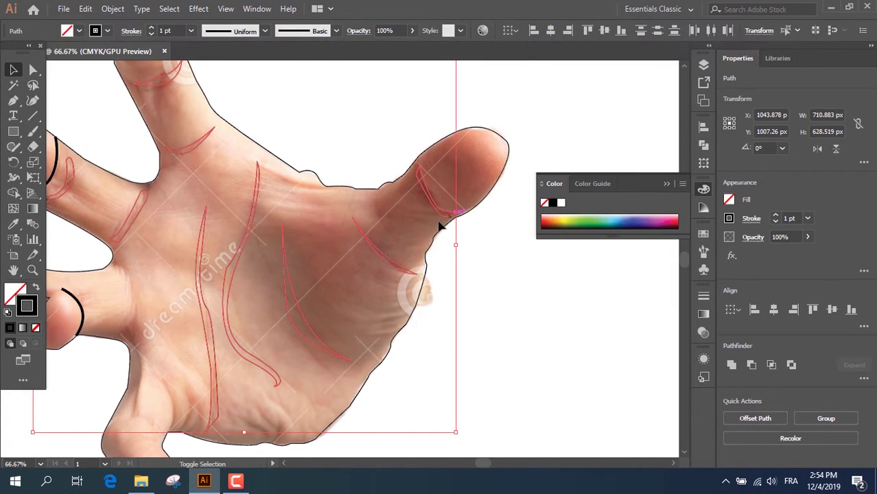
pyautogui.click(36, 289)
pyautogui.moveTo(494, 462); pyautogui.dragTo(472, 463)
pyautogui.scroll(-3, 357, 391)
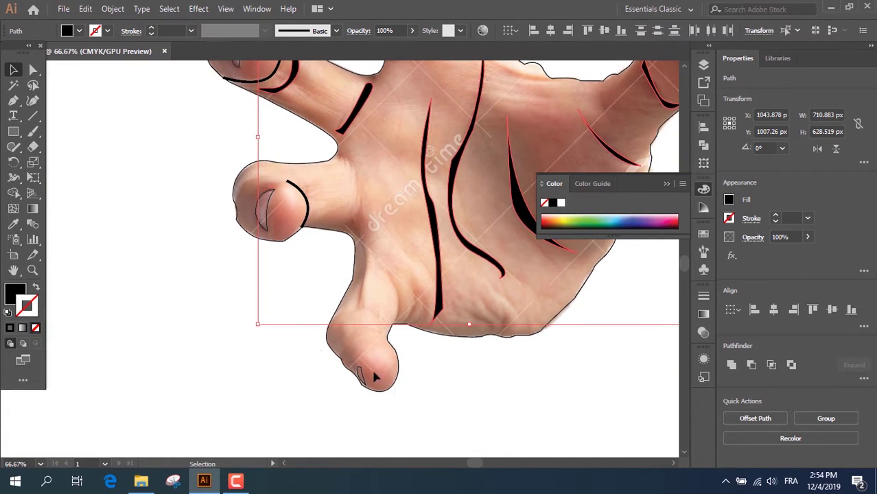
# - Draw an open curve around the little fingertip and a short curve in the gap between the little and ring fingers
pyautogui.scroll(1, 480, 295)
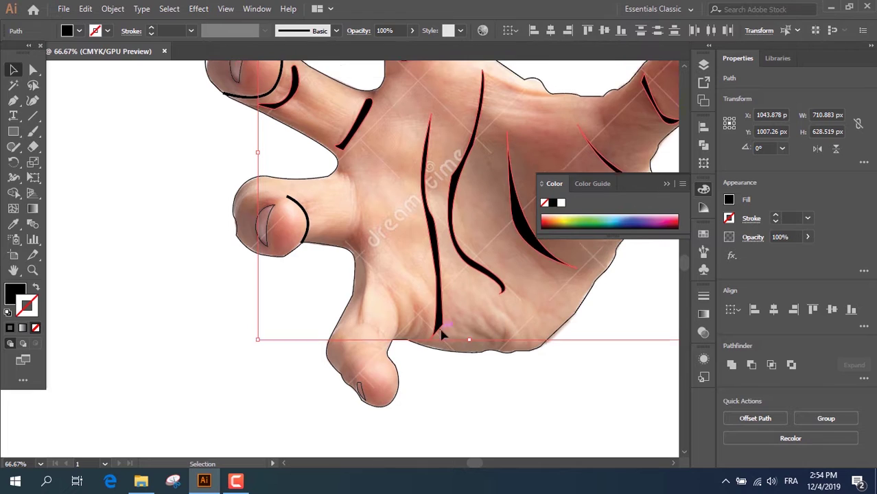
pyautogui.click(13, 100)
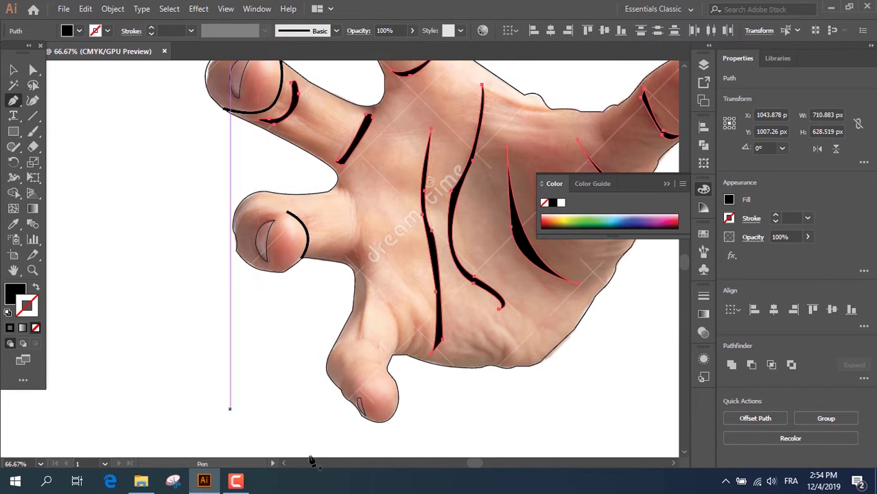
pyautogui.scroll(-3, 280, 337)
pyautogui.click(273, 203)
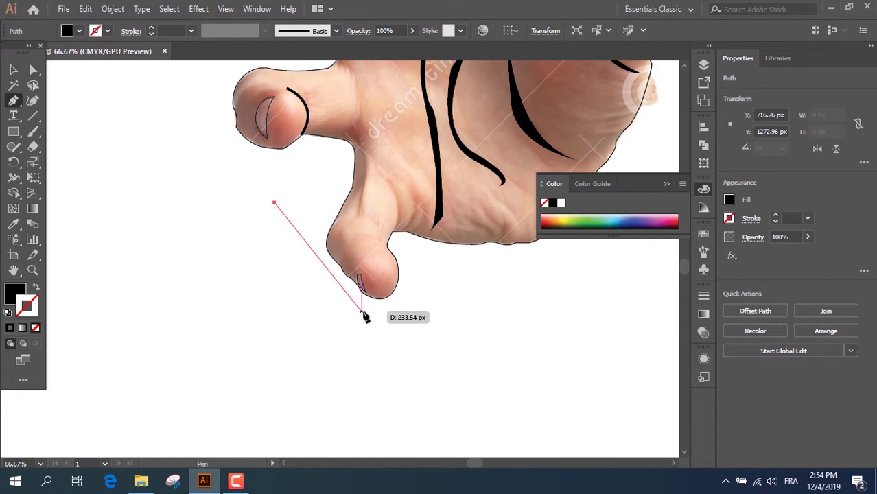
pyautogui.moveTo(401, 296); pyautogui.dragTo(417, 235)
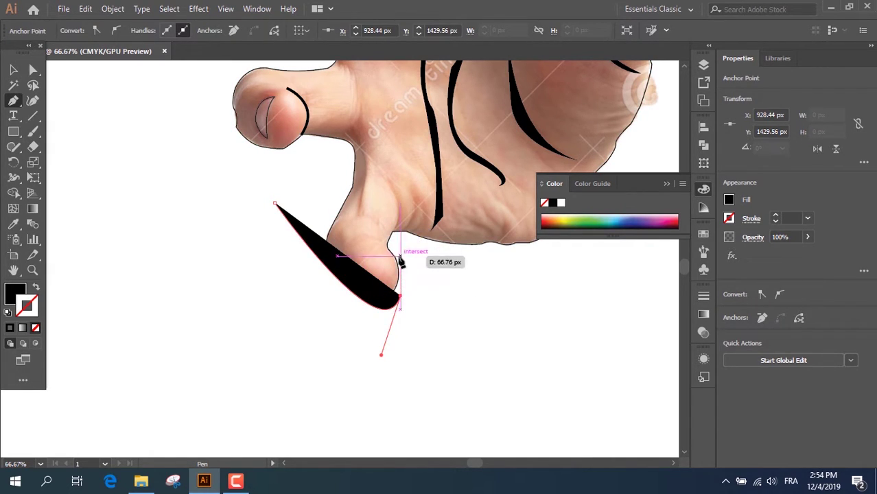
pyautogui.click(390, 245)
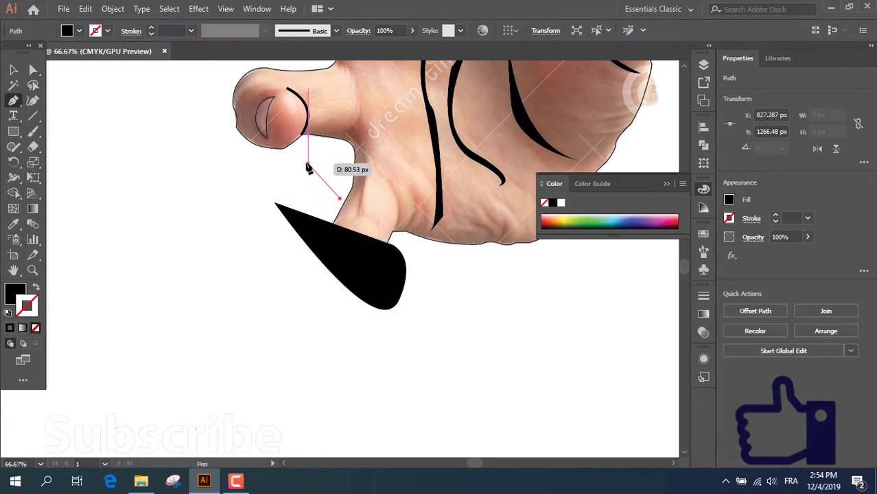
pyautogui.moveTo(305, 160); pyautogui.dragTo(302, 145)
# - Swap fill and stroke on the two curves around the little finger and set their stroke weight to 10 pt
pyautogui.click(13, 69)
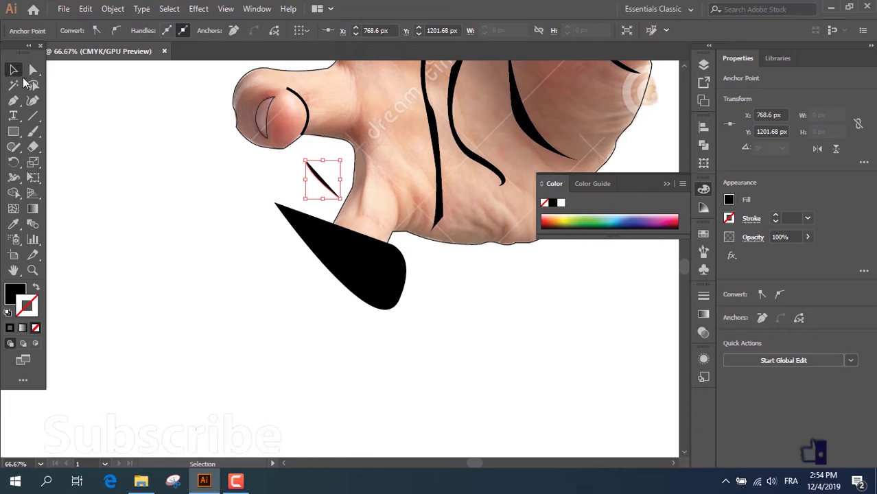
pyautogui.keyDown('shift'); pyautogui.click(369, 291); pyautogui.keyUp('shift')
pyautogui.click(38, 289)
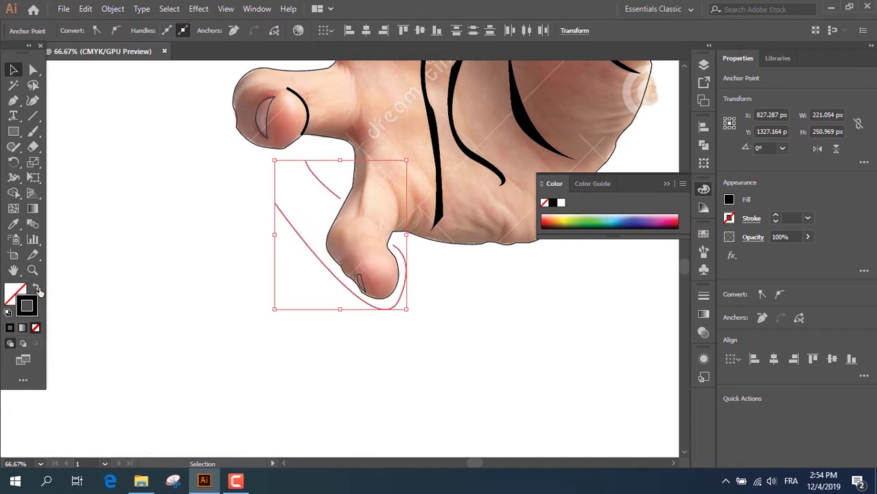
pyautogui.click(190, 195)
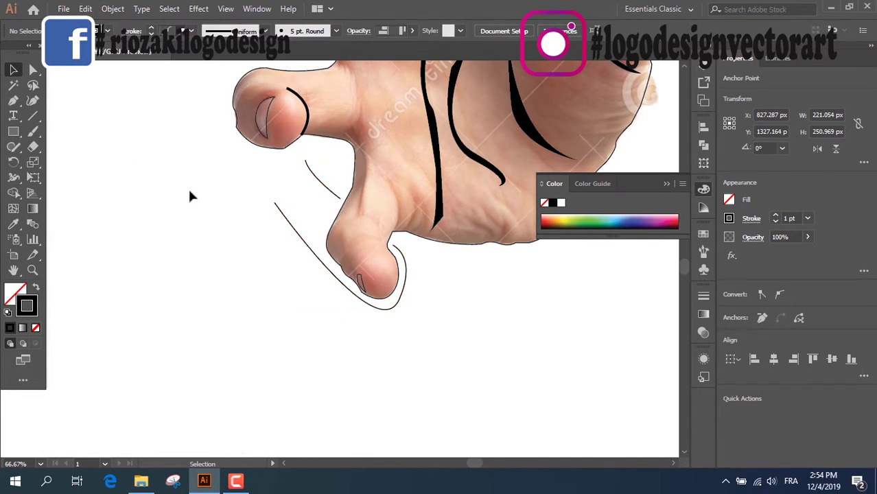
pyautogui.keyDown('shift'); pyautogui.click(302, 241); pyautogui.keyUp('shift')
pyautogui.keyDown('shift'); pyautogui.click(322, 180); pyautogui.keyUp('shift')
pyautogui.scroll(9, 176, 30)
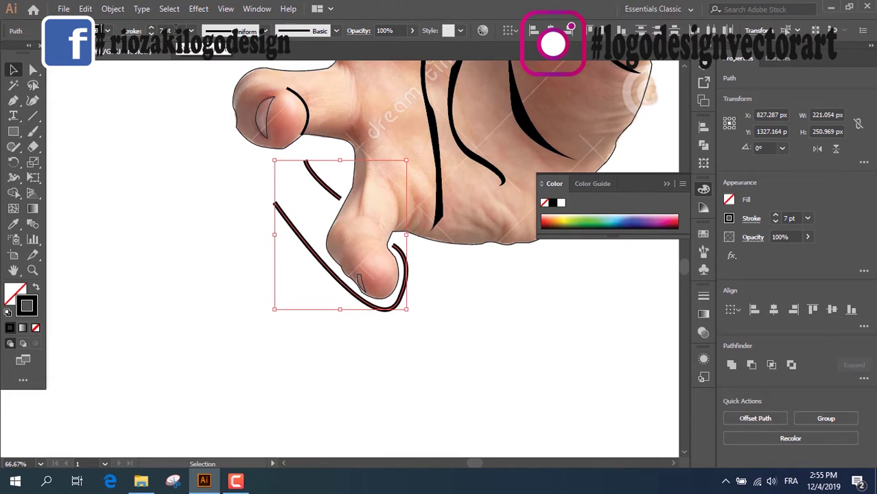
pyautogui.scroll(5, 190, 198)
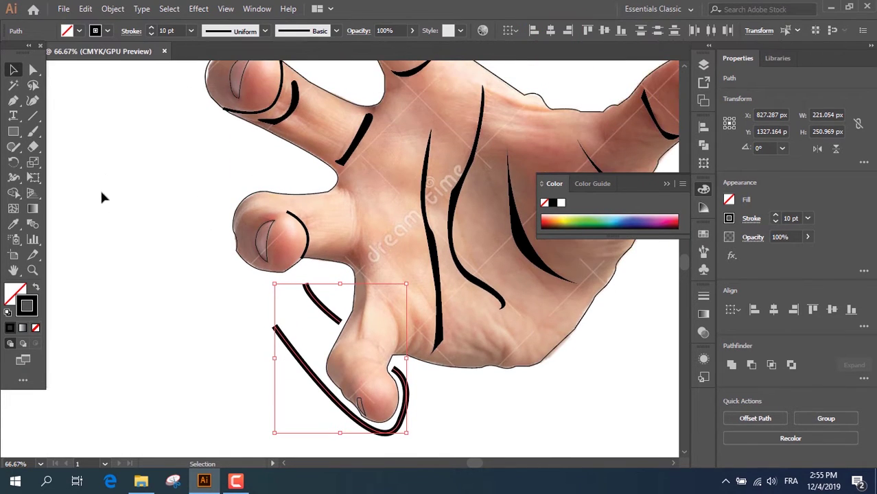
# - Draw an open curve around the outside of the ring fingertip, ending beneath it, and end the path
pyautogui.click(13, 100)
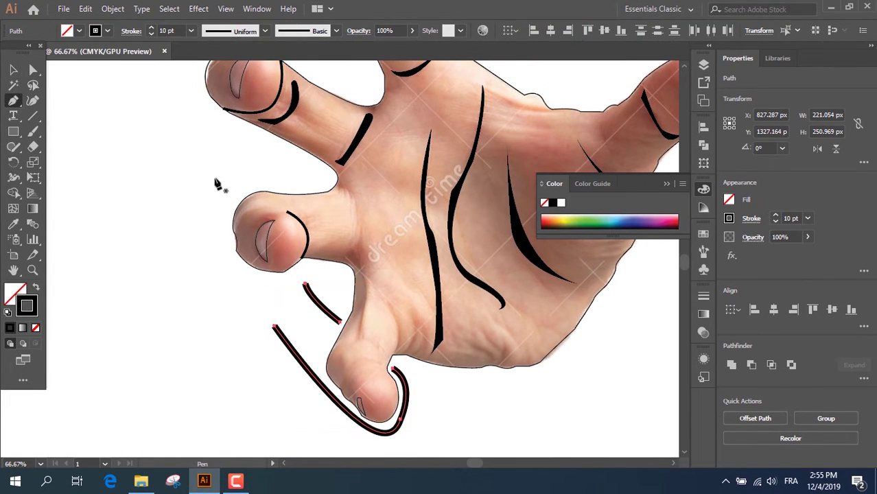
pyautogui.click(222, 140)
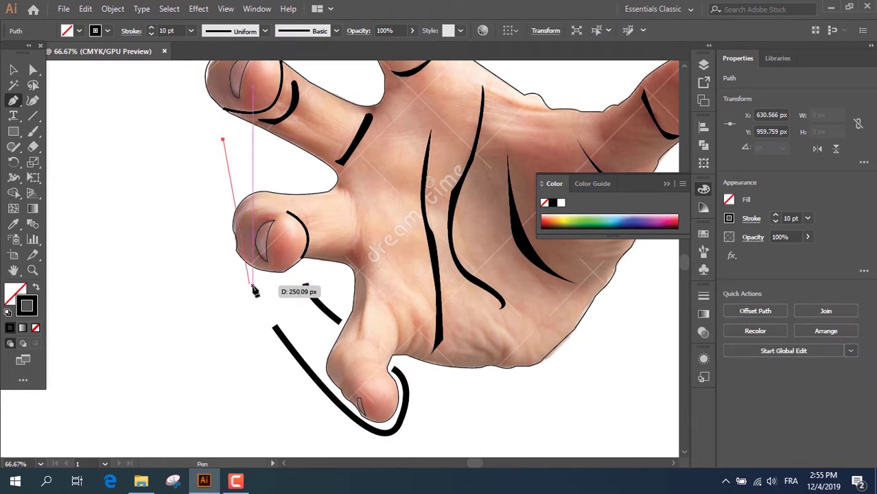
pyautogui.moveTo(287, 282); pyautogui.dragTo(389, 244)
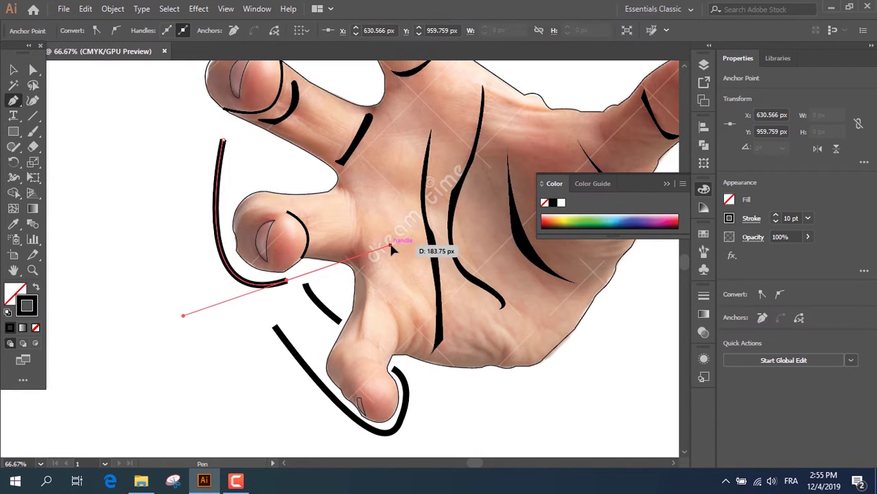
pyautogui.click(306, 269)
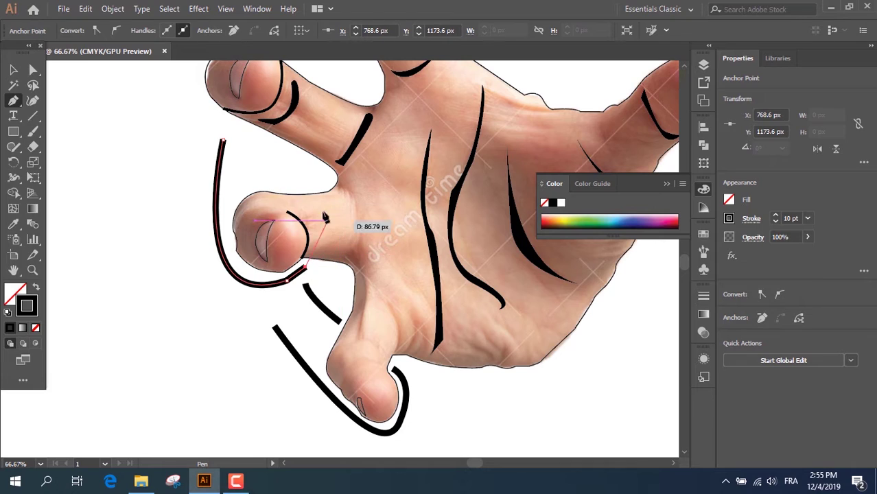
pyautogui.press('Escape')
# - Draw an open curve around the middle fingertip and a short arc in the gap between the middle and index fingers
pyautogui.scroll(2, 220, 180)
pyautogui.scroll(2, 197, 97)
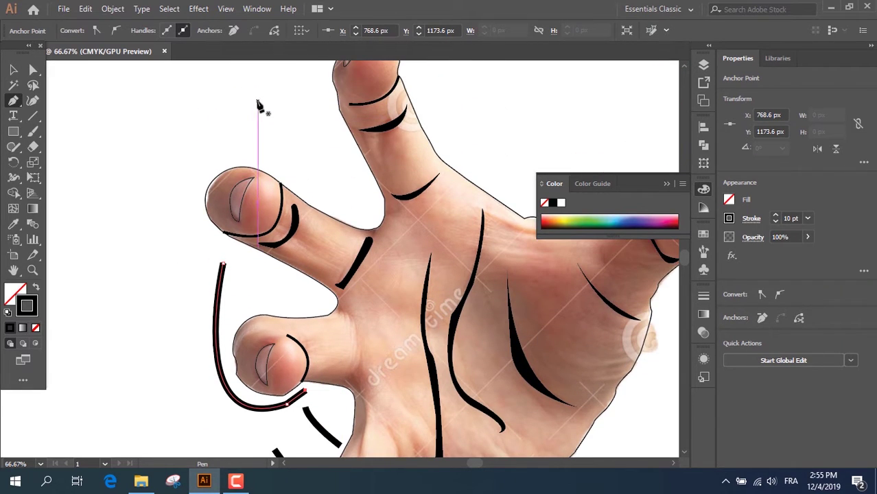
pyautogui.click(286, 92)
pyautogui.moveTo(193, 216); pyautogui.dragTo(254, 251)
pyautogui.click(245, 256)
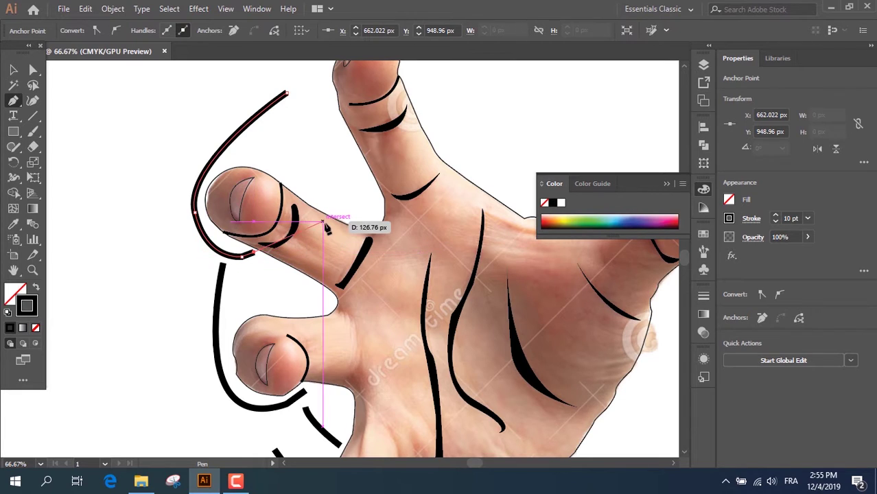
pyautogui.click(302, 187)
pyautogui.moveTo(335, 144); pyautogui.dragTo(356, 140)
pyautogui.press('Escape')
# - Draw an open curve around the index fingertip and a short arc extending from the finger's thumb side
pyautogui.scroll(5, 356, 271)
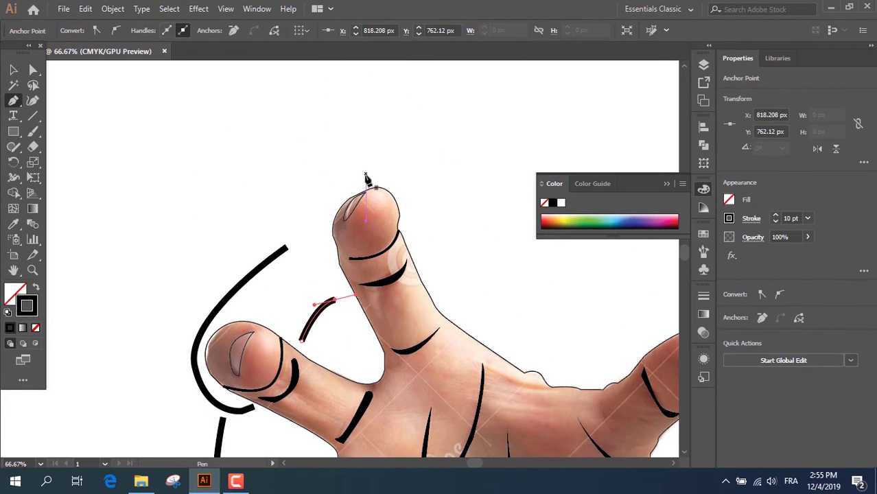
pyautogui.keyDown('ctrl'); pyautogui.click(317, 232); pyautogui.keyUp('ctrl')
pyautogui.click(315, 230)
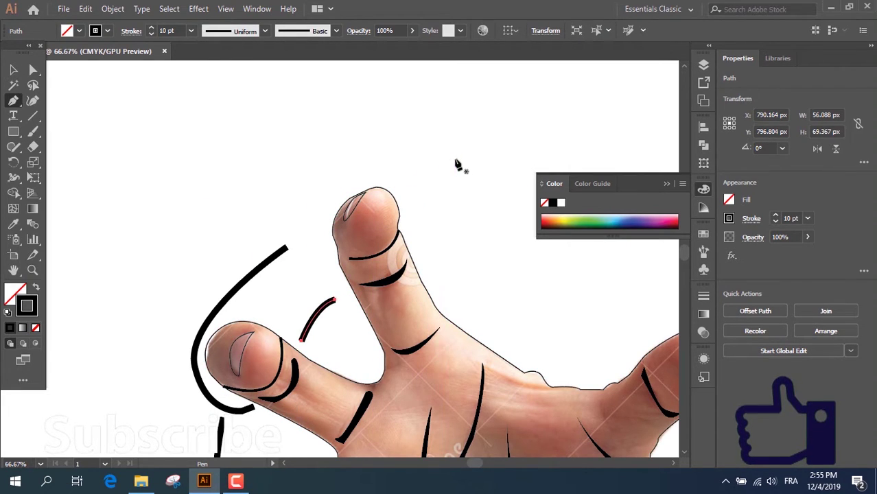
pyautogui.moveTo(465, 156); pyautogui.dragTo(324, 328)
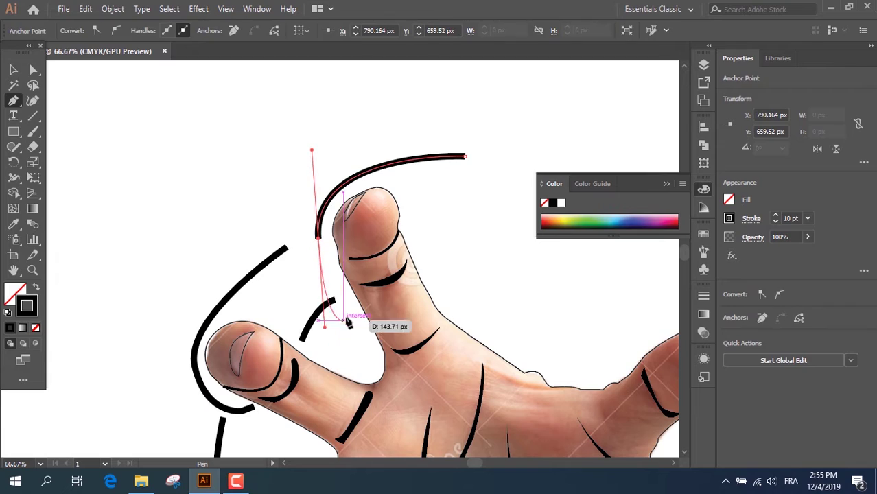
pyautogui.moveTo(320, 248); pyautogui.dragTo(353, 261)
pyautogui.click(407, 239)
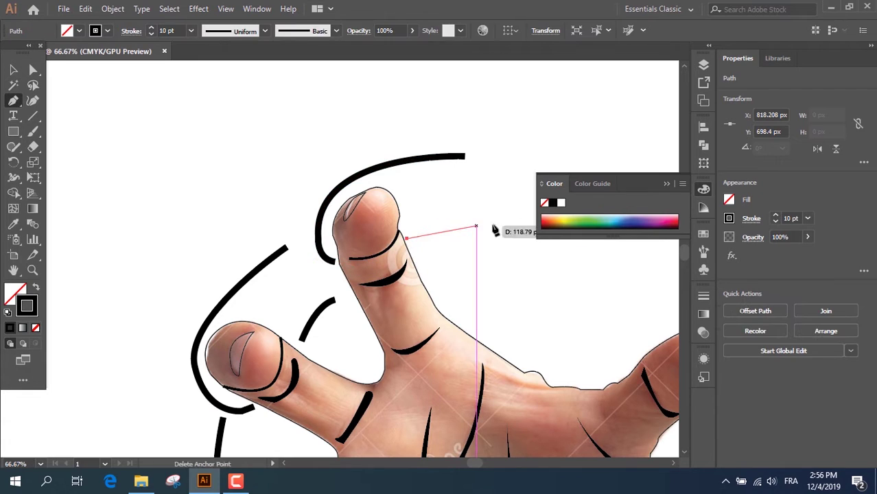
pyautogui.moveTo(481, 224); pyautogui.dragTo(521, 240)
# - Draw an open curve around the outside of the thumb tip and a short arc below the thumb
pyautogui.scroll(-3, 442, 350)
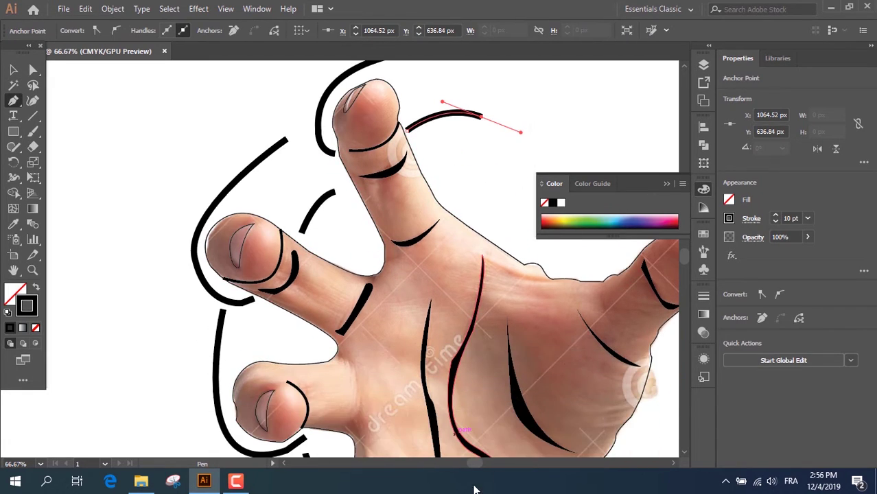
pyautogui.hscroll(5, 364, 226)
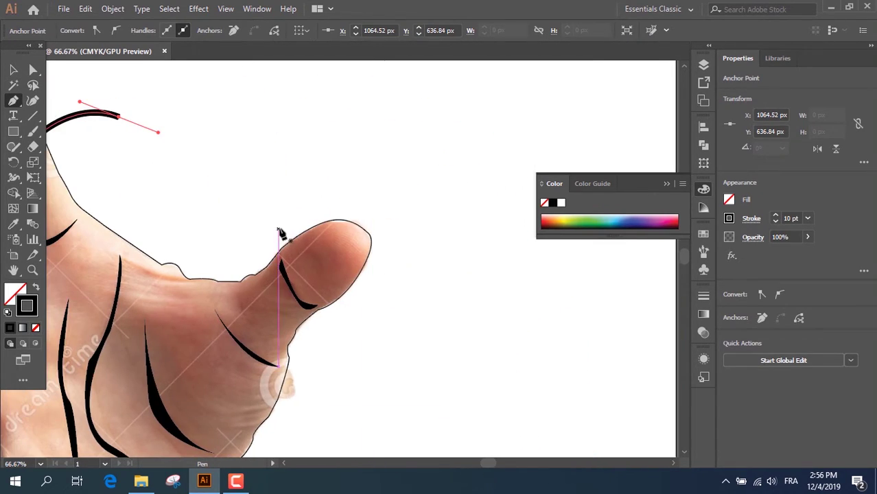
pyautogui.click(284, 233)
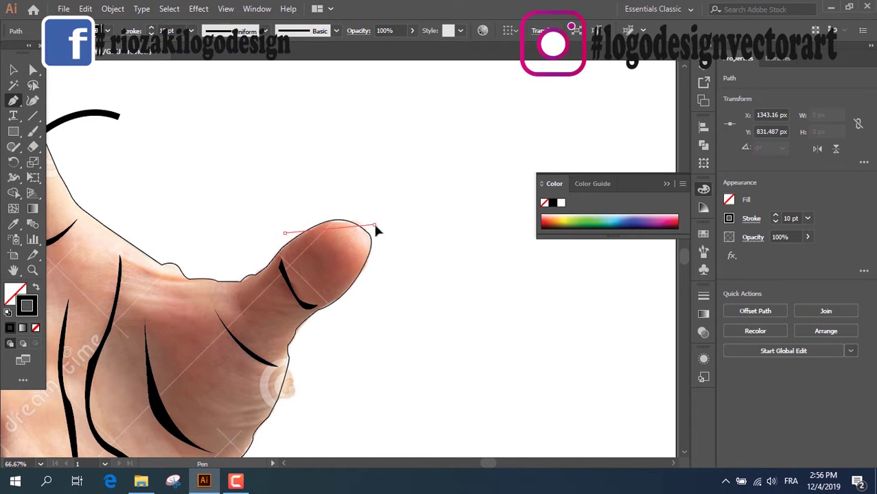
pyautogui.moveTo(374, 224); pyautogui.dragTo(428, 281)
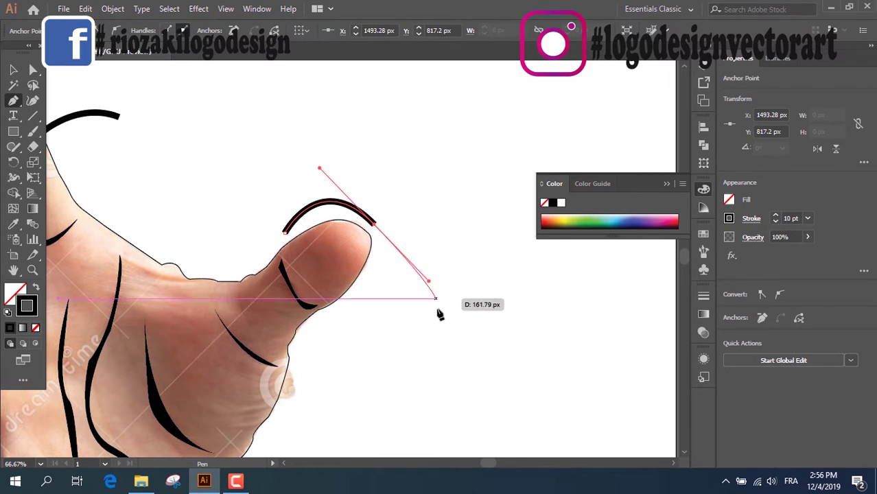
pyautogui.click(423, 359)
pyautogui.click(342, 305)
pyautogui.moveTo(379, 362); pyautogui.dragTo(374, 399)
# - Fill the hand outline with white (FFFFFF)
pyautogui.scroll(-6, 372, 319)
pyautogui.scroll(-2, 323, 313)
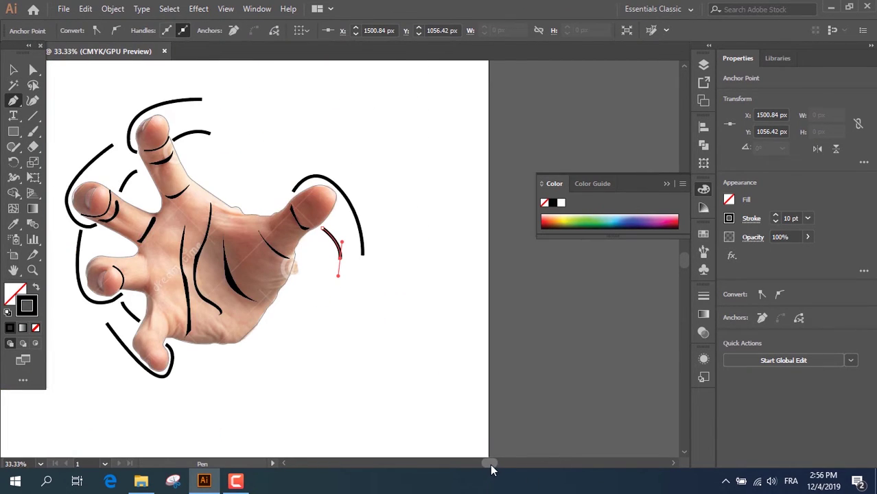
pyautogui.moveTo(491, 468); pyautogui.dragTo(479, 463)
pyautogui.click(13, 70)
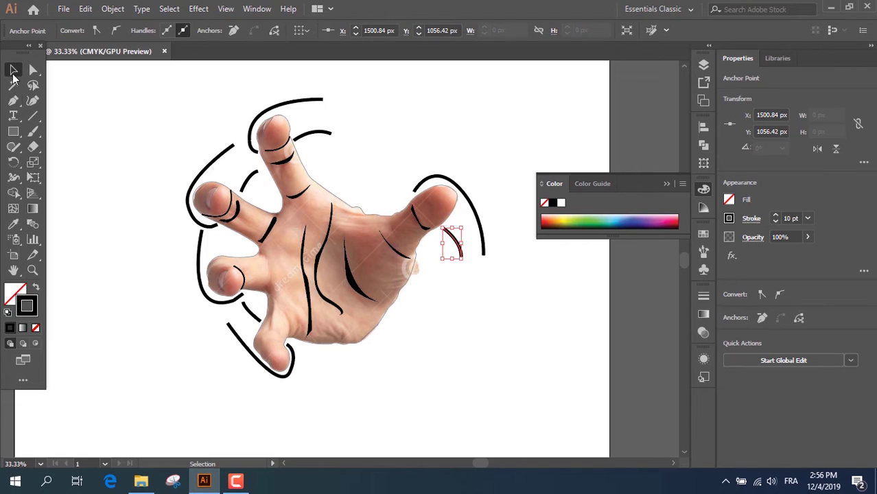
pyautogui.click(403, 297)
pyautogui.click(11, 329)
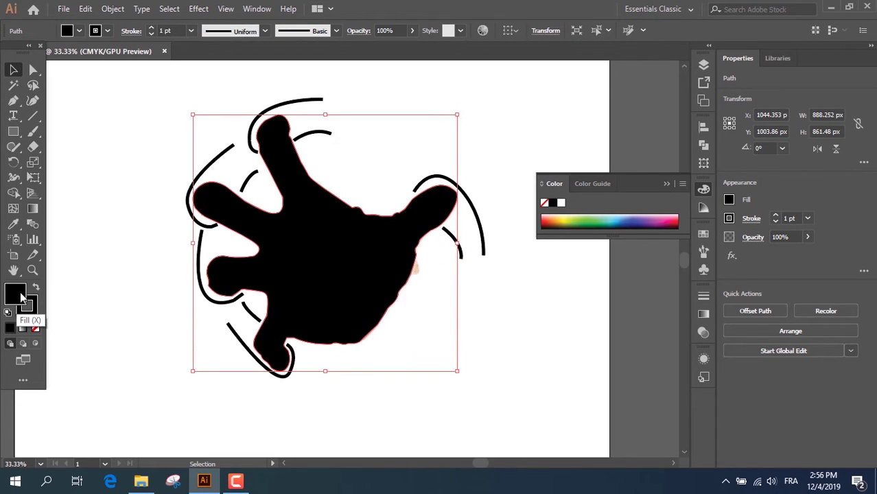
pyautogui.doubleClick(21, 297)
pyautogui.click(296, 147)
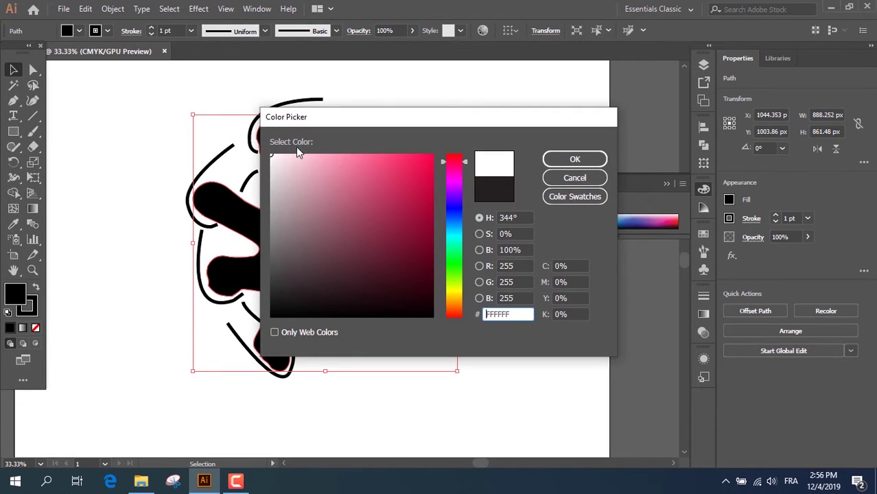
pyautogui.click(583, 158)
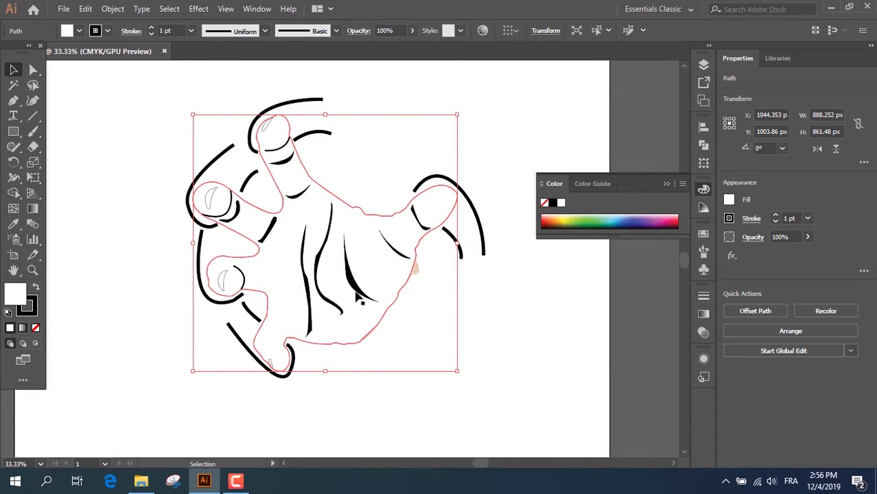
# - Add a new layer between Layer 2 and Layer 1
pyautogui.hotkey('ctrl', '-')
pyautogui.hotkey('ctrl', '-')
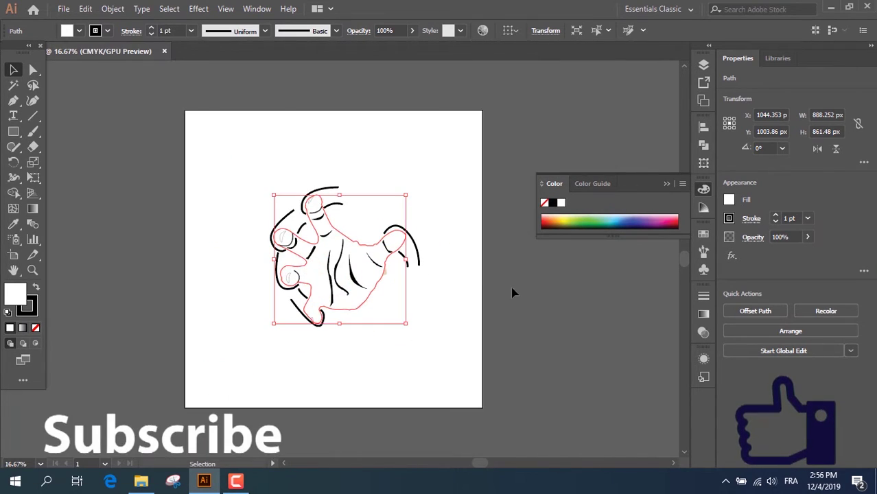
pyautogui.click(704, 65)
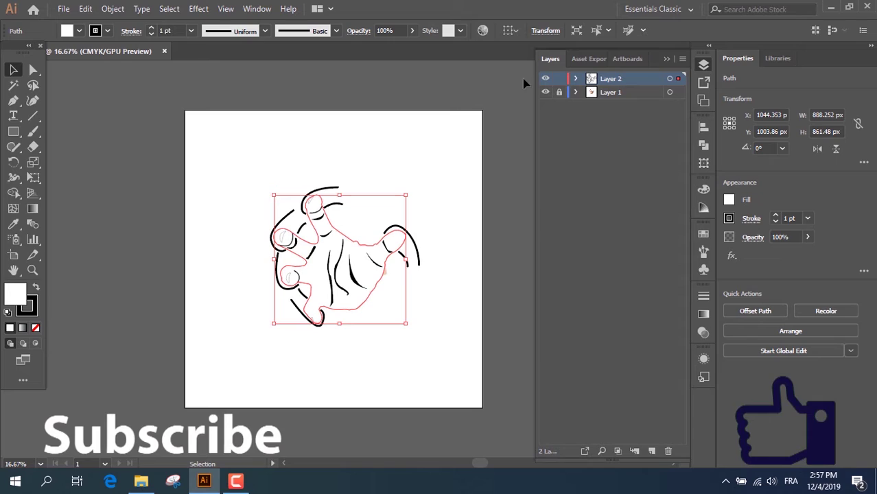
pyautogui.click(652, 450)
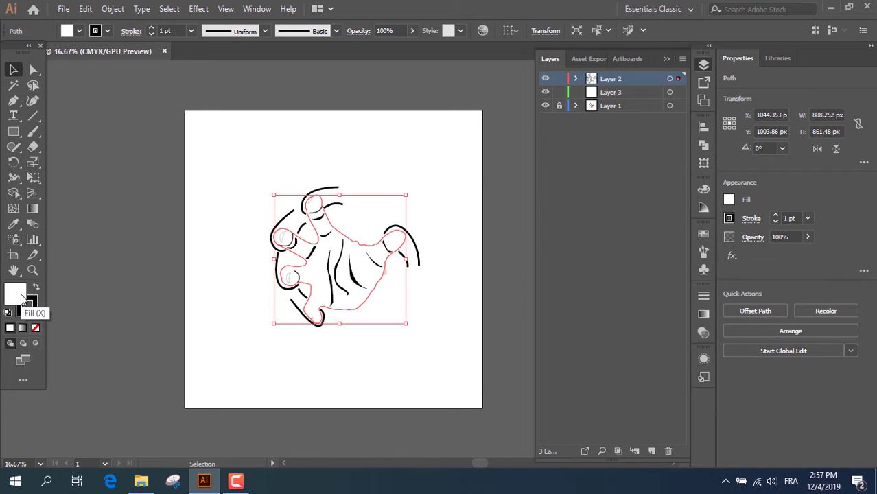
# - Draw a 2000 × 2000 px rectangle covering the whole artboard and expand Layer 2's contents
pyautogui.click(13, 131)
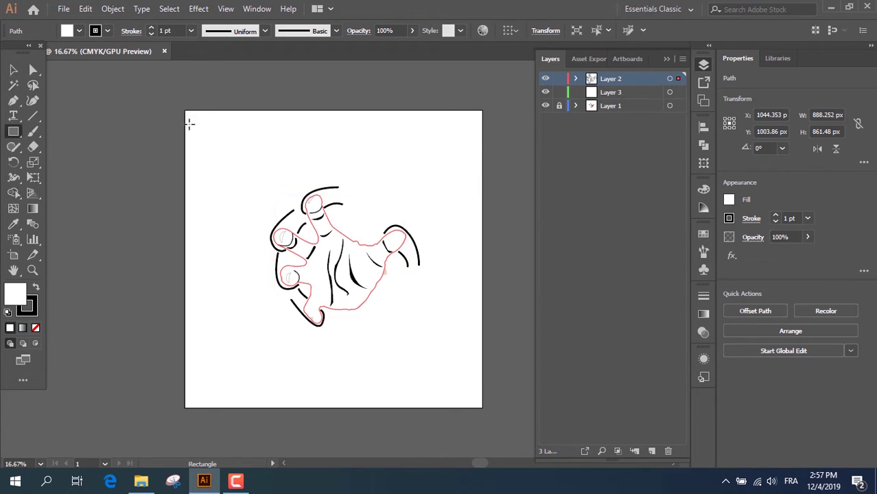
pyautogui.moveTo(186, 110)
pyautogui.mouseDown()
pyautogui.moveTo(455, 393)
pyautogui.moveTo(482, 407)
pyautogui.mouseUp()
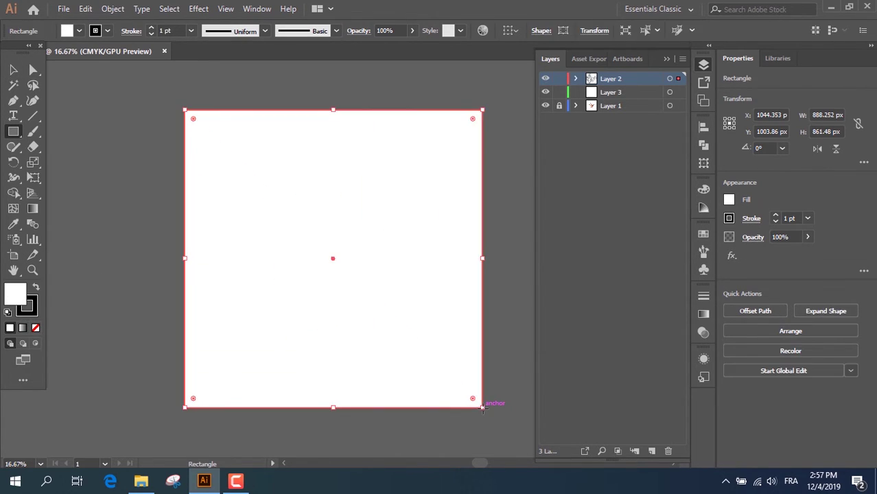
pyautogui.click(575, 78)
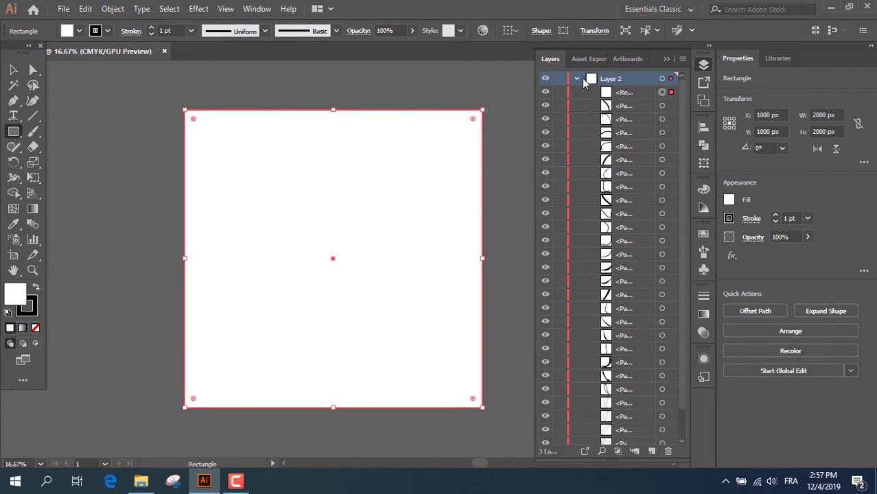
# - Move the background rectangle from Layer 2 into a new layer directly below it and delete the empty Layer 3
pyautogui.click(652, 453)
pyautogui.moveTo(623, 105)
pyautogui.mouseDown()
pyautogui.moveTo(615, 76)
pyautogui.moveTo(649, 267)
pyautogui.mouseUp()
pyautogui.click(576, 92)
pyautogui.moveTo(669, 453); pyautogui.dragTo(669, 452)
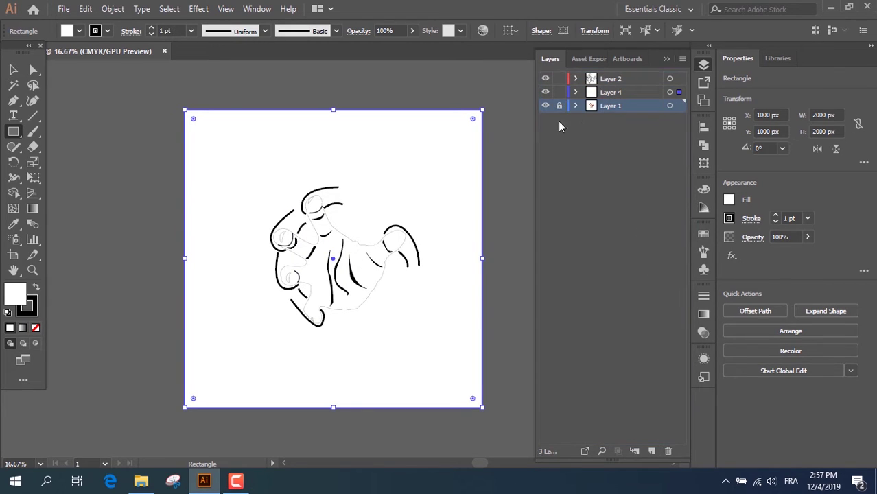
# - Examine the open end of the accent curve around the middle finger and its end anchor point
pyautogui.click(14, 70)
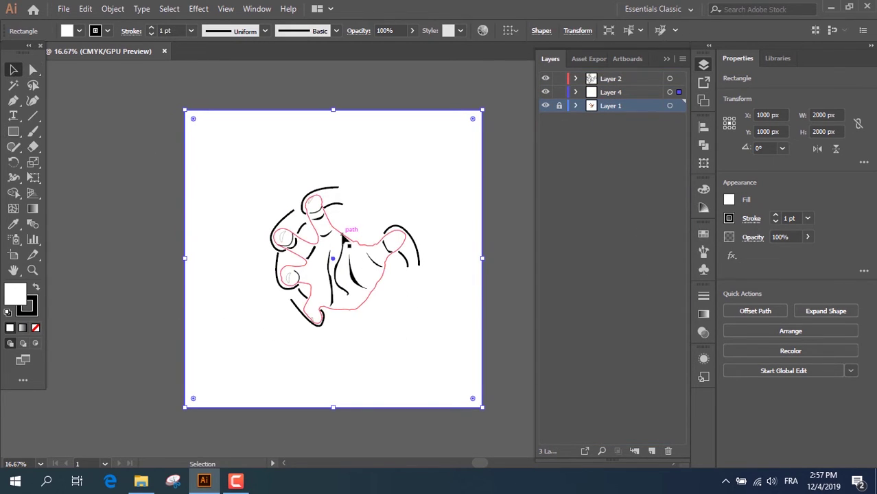
pyautogui.scroll(4, 337, 240)
pyautogui.hotkey('ctrl', '+')
pyautogui.hotkey('ctrl', '+')
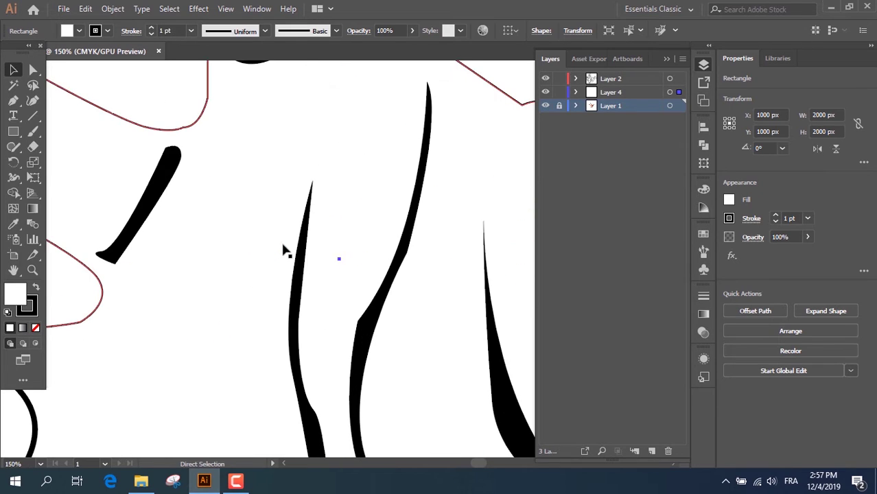
pyautogui.moveTo(478, 464); pyautogui.dragTo(470, 464)
pyautogui.scroll(3, 422, 315)
pyautogui.scroll(5, 446, 291)
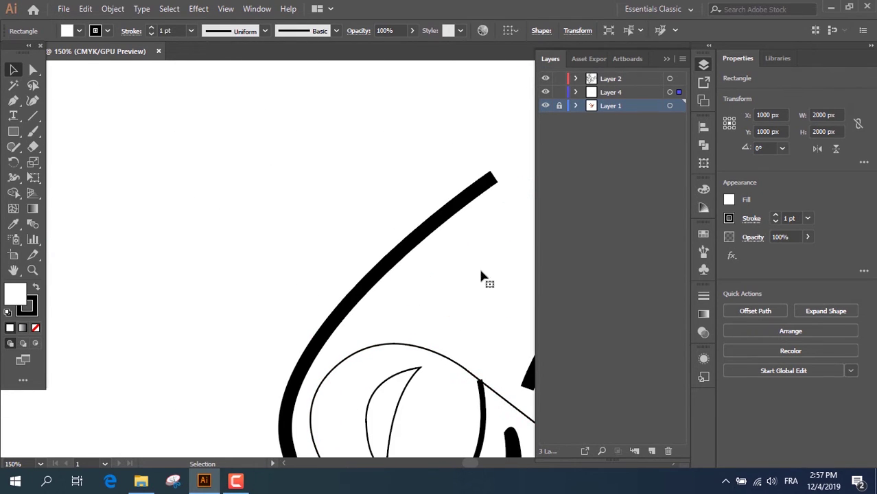
pyautogui.click(491, 181)
pyautogui.click(33, 70)
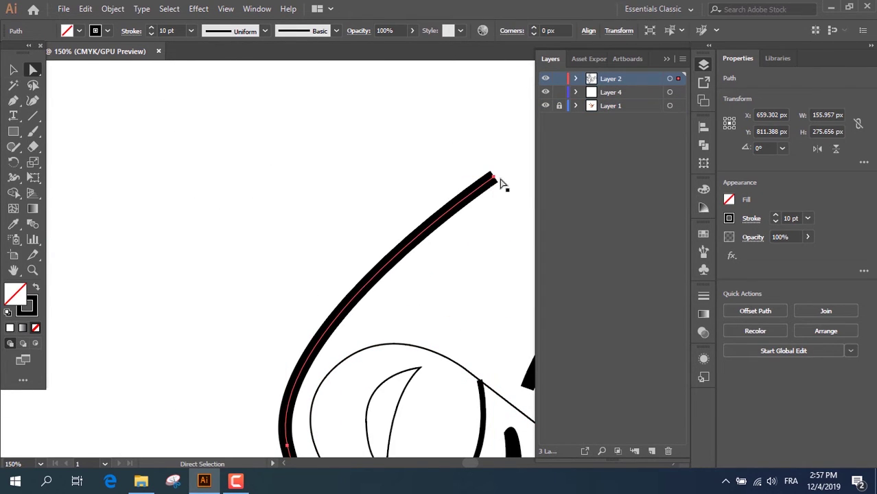
pyautogui.click(494, 179)
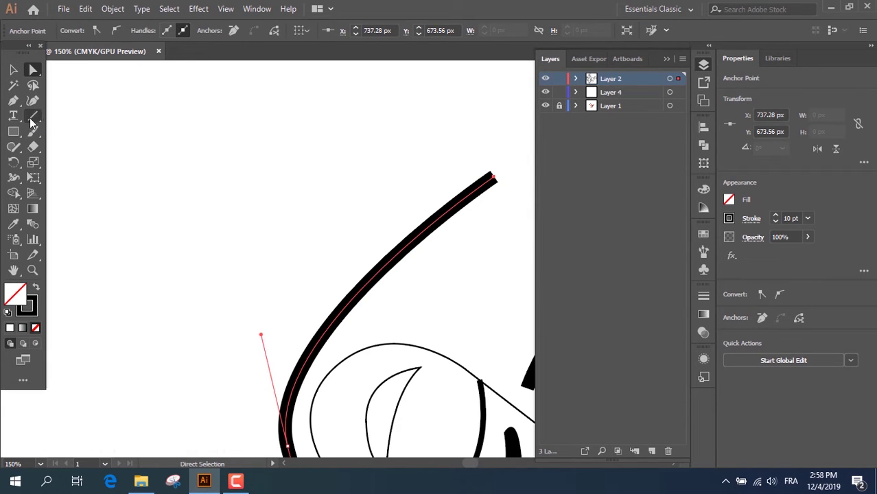
# - Undo the last layer deletion
pyautogui.hotkey('ctrl', '-')
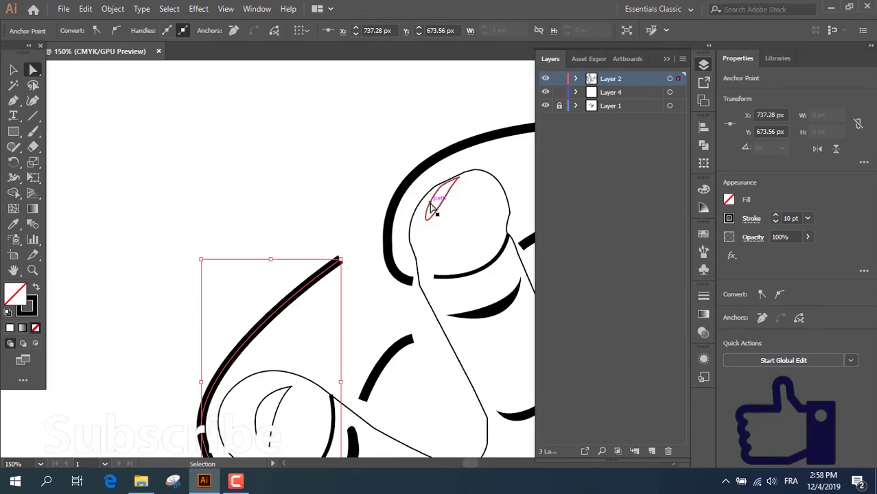
pyautogui.hotkey('ctrl', '-')
pyautogui.hotkey('ctrl', '-')
pyautogui.press('v')
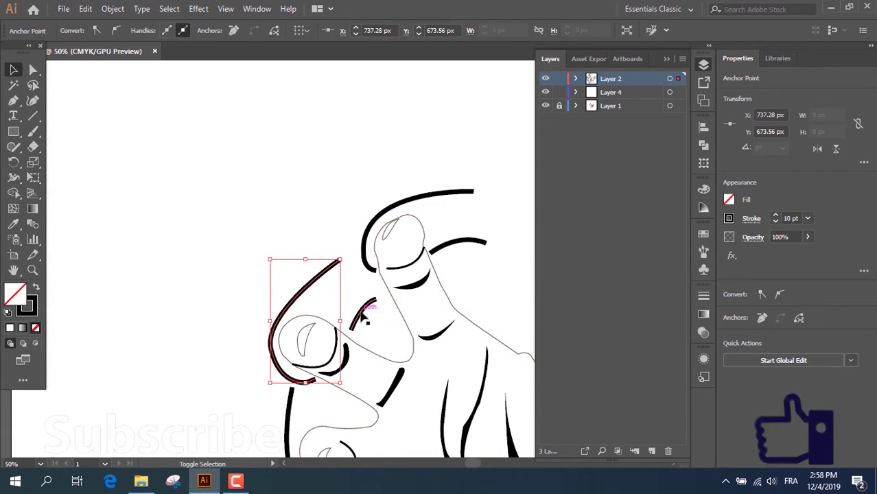
pyautogui.rightClick(321, 278)
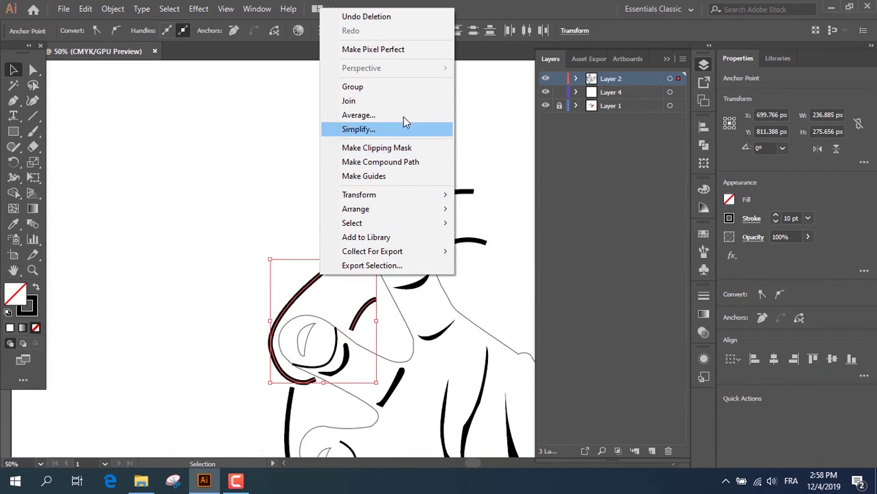
pyautogui.click(390, 16)
pyautogui.click(313, 286)
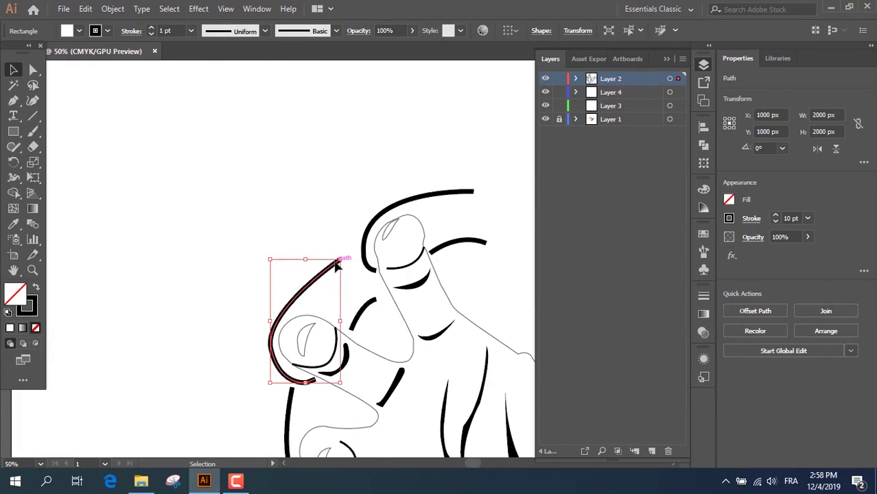
pyautogui.click(364, 315)
pyautogui.rightClick(367, 307)
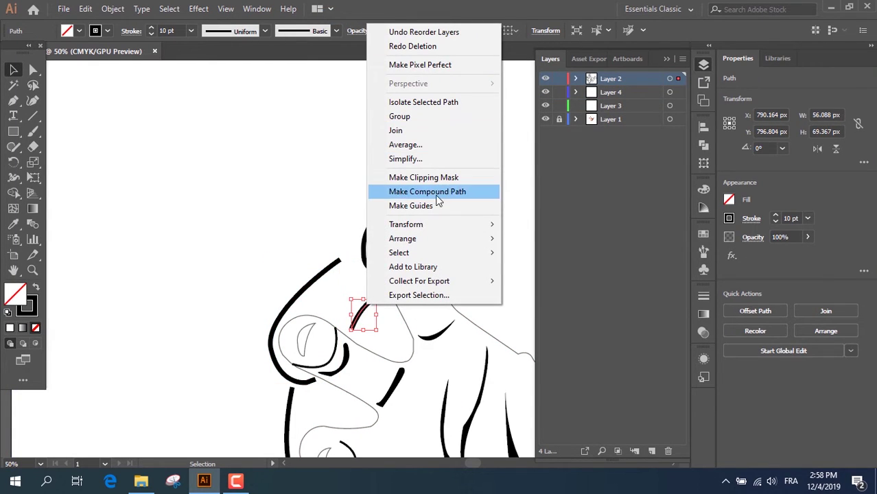
pyautogui.press('Escape')
pyautogui.click(423, 220)
pyautogui.scroll(-5, 391, 184)
pyautogui.scroll(-2, 389, 183)
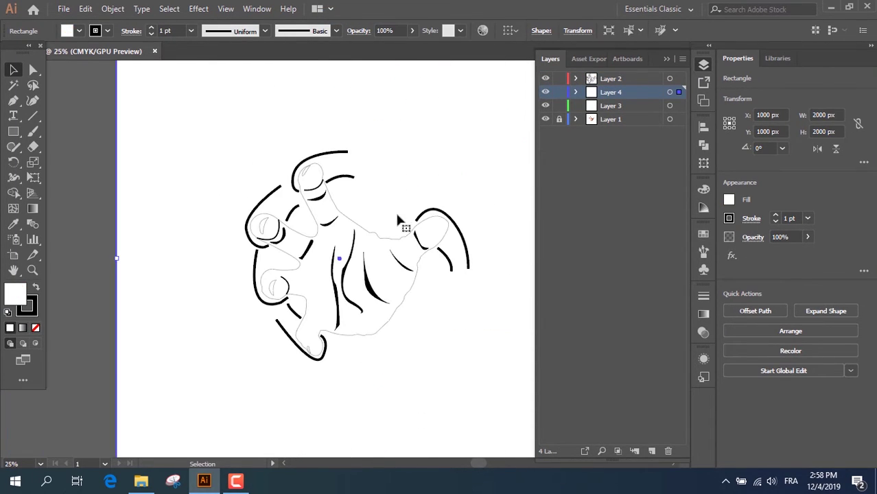
# - Set the stroke to white on all accent curves around the thumb and fingers and on the three thin fingertip arcs
pyautogui.click(442, 213)
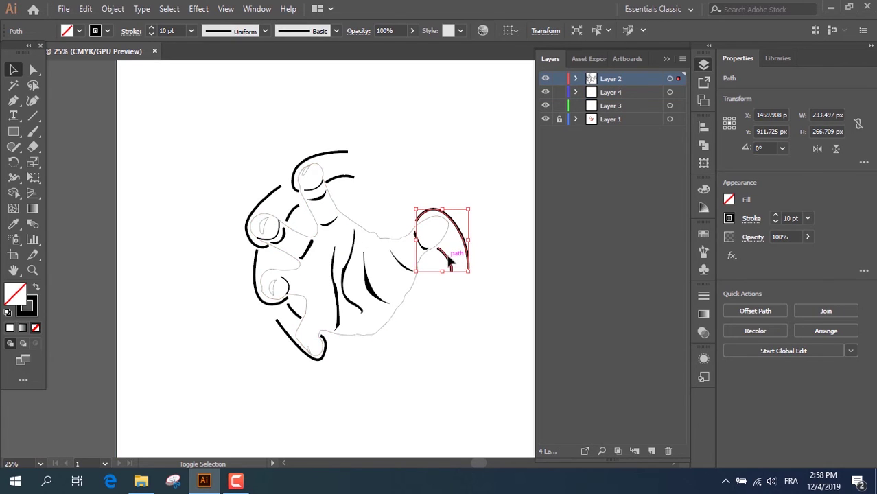
pyautogui.keyDown('shift'); pyautogui.click(336, 153); pyautogui.keyUp('shift')
pyautogui.keyDown('shift'); pyautogui.click(349, 177); pyautogui.keyUp('shift')
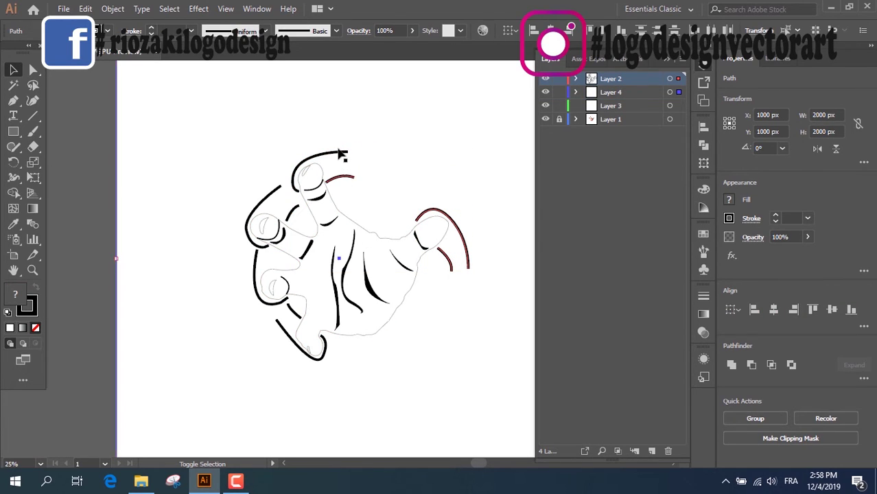
pyautogui.moveTo(535, 219); pyautogui.dragTo(519, 218)
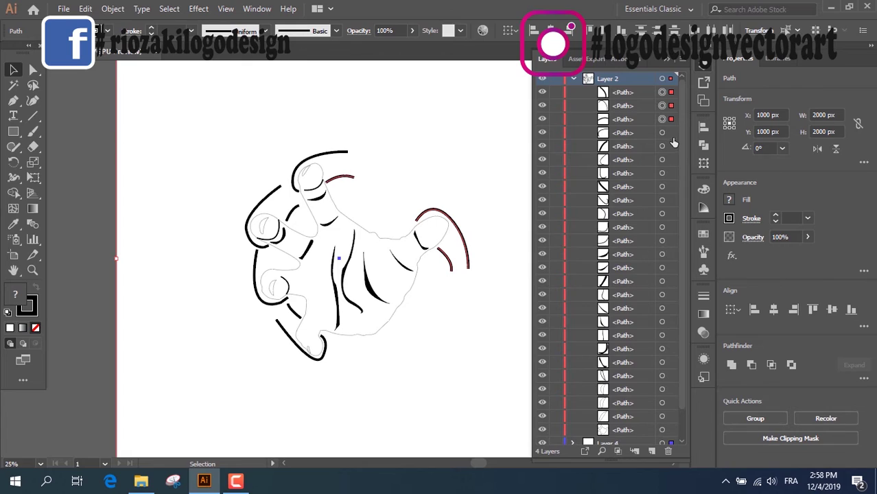
pyautogui.keyDown('shift'); pyautogui.click(662, 132); pyautogui.keyUp('shift')
pyautogui.keyDown('shift'); pyautogui.click(662, 147); pyautogui.keyUp('shift')
pyautogui.keyDown('shift'); pyautogui.click(662, 160); pyautogui.keyUp('shift')
pyautogui.keyDown('shift'); pyautogui.click(663, 173); pyautogui.keyUp('shift')
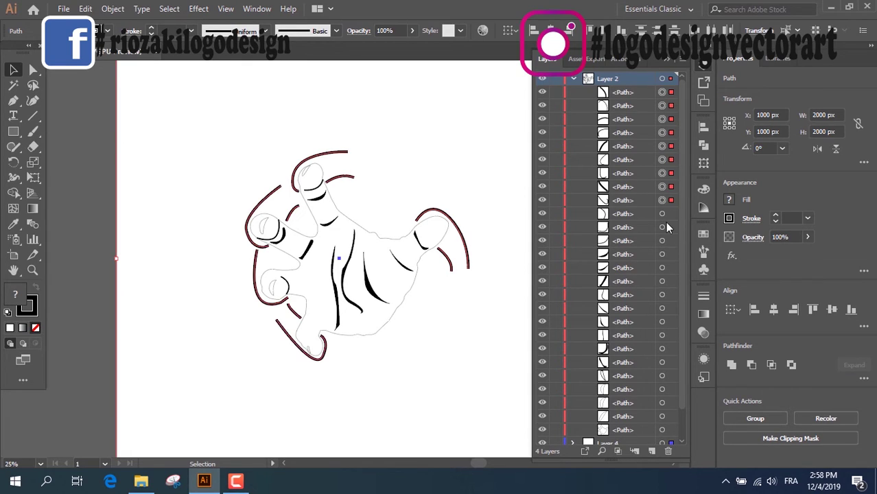
pyautogui.keyDown('shift'); pyautogui.click(666, 218); pyautogui.keyUp('shift')
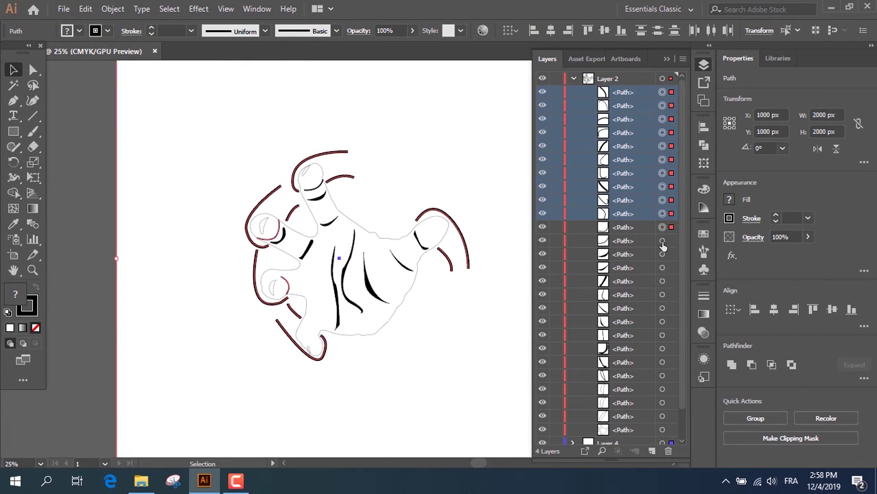
pyautogui.keyDown('shift'); pyautogui.click(662, 240); pyautogui.keyUp('shift')
pyautogui.keyDown('shift'); pyautogui.click(662, 254); pyautogui.keyUp('shift')
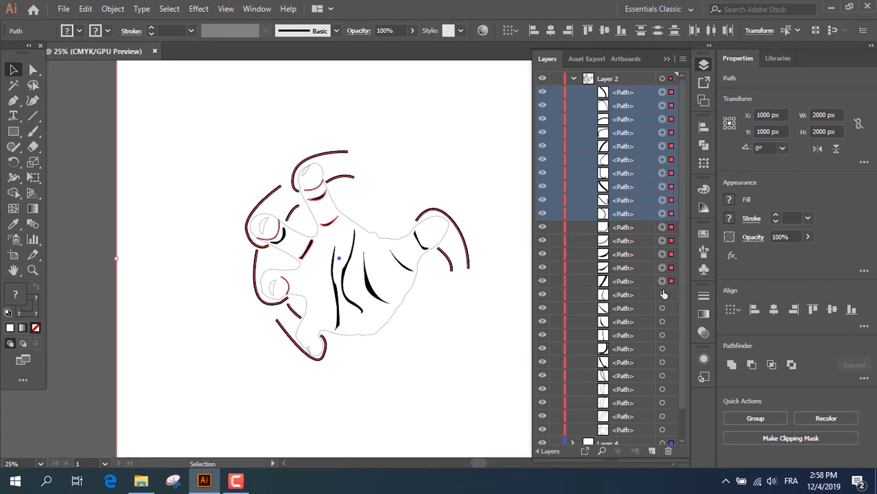
pyautogui.keyDown('shift'); pyautogui.click(662, 268); pyautogui.keyUp('shift')
pyautogui.keyDown('shift'); pyautogui.click(663, 254); pyautogui.keyUp('shift')
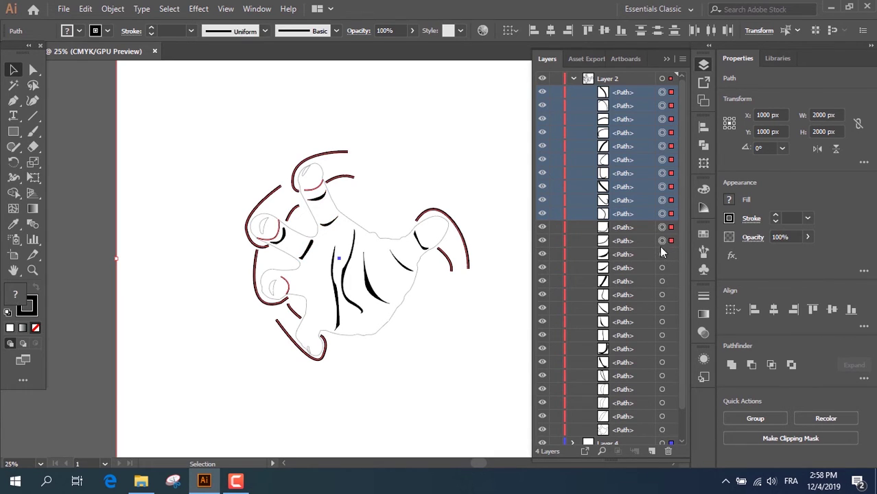
pyautogui.doubleClick(31, 303)
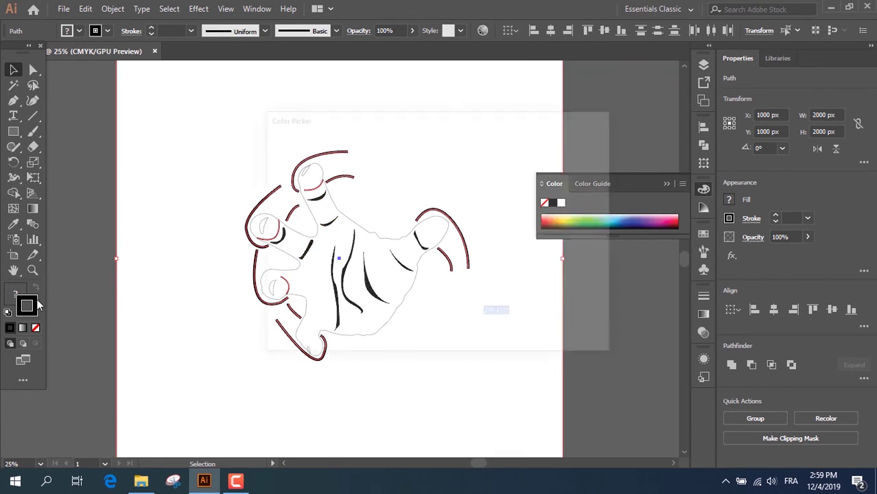
pyautogui.click(574, 159)
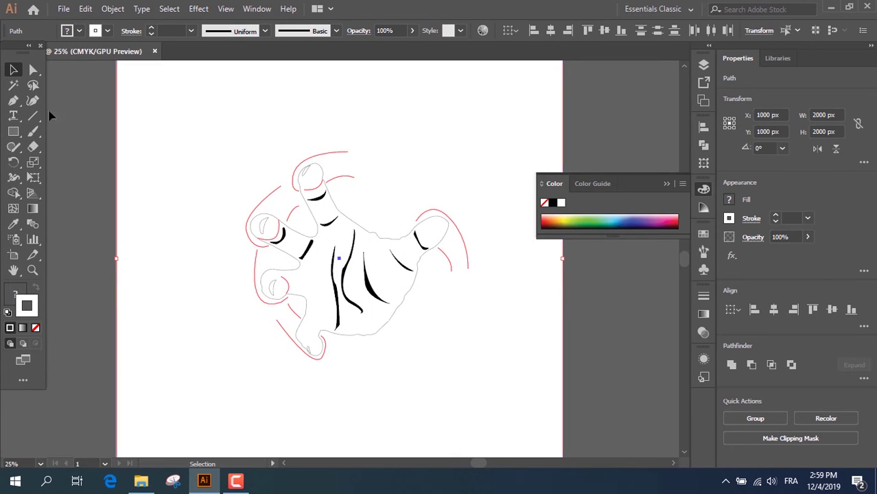
pyautogui.click(110, 203)
# - Fill the background rectangle with black (000000)
pyautogui.click(117, 195)
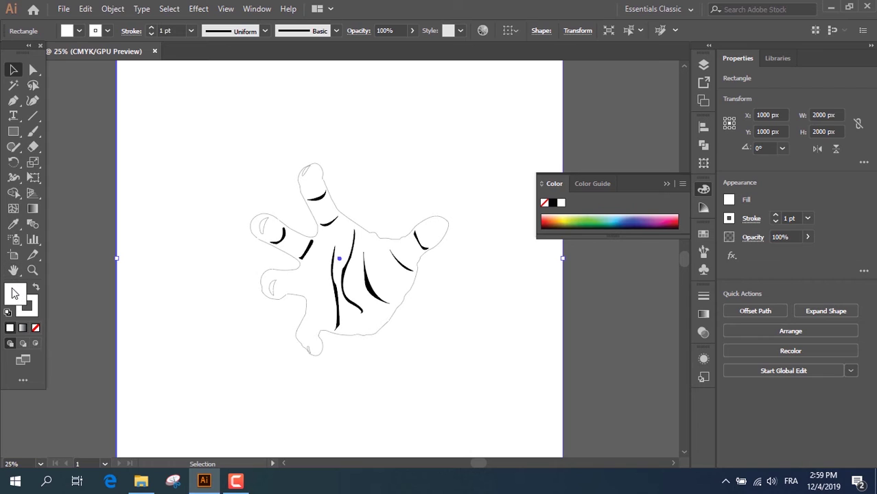
pyautogui.doubleClick(13, 293)
pyautogui.write('000000')
pyautogui.click(574, 157)
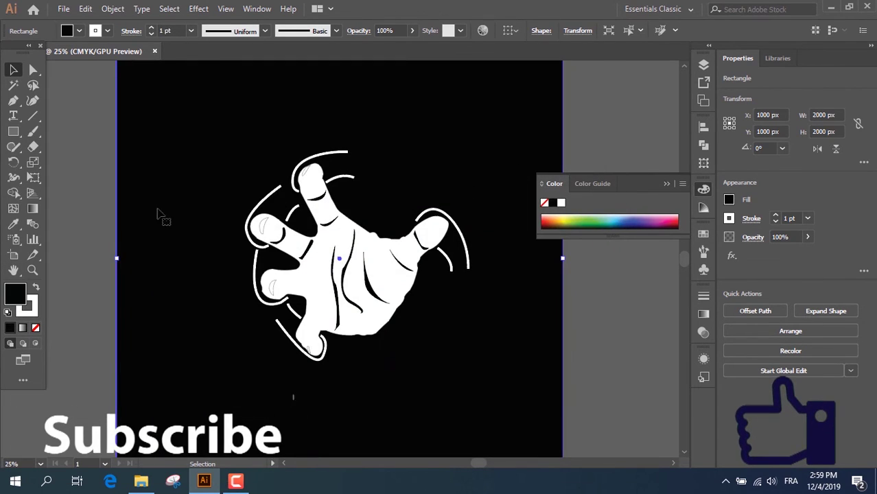
# - Place the text "Rotate" below the hand and enlarge it to about 1029 × 458 px
pyautogui.scroll(-2, 378, 280)
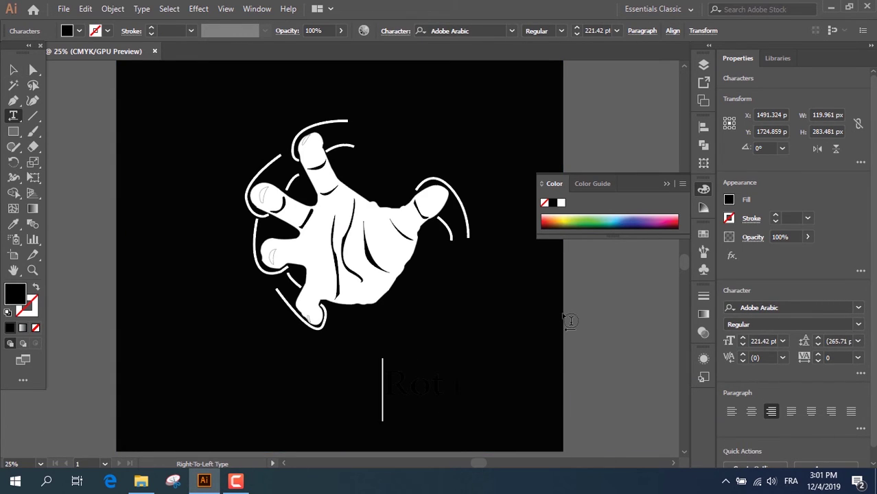
pyautogui.press('Escape')
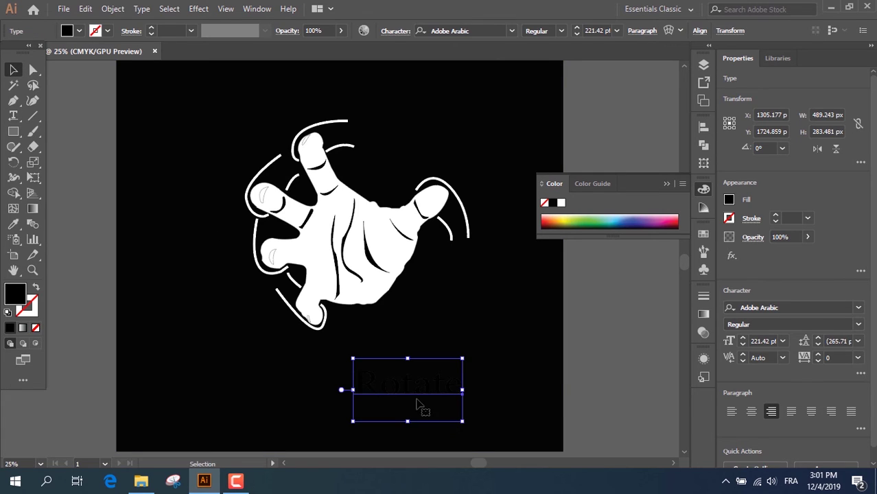
pyautogui.moveTo(421, 406); pyautogui.dragTo(362, 390)
pyautogui.moveTo(407, 353); pyautogui.dragTo(491, 329)
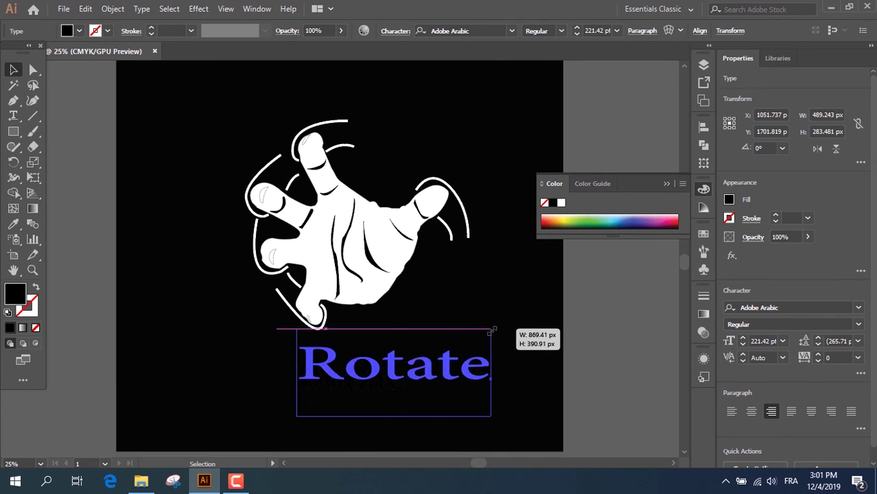
pyautogui.moveTo(438, 371); pyautogui.dragTo(380, 390)
pyautogui.moveTo(433, 348); pyautogui.dragTo(468, 333)
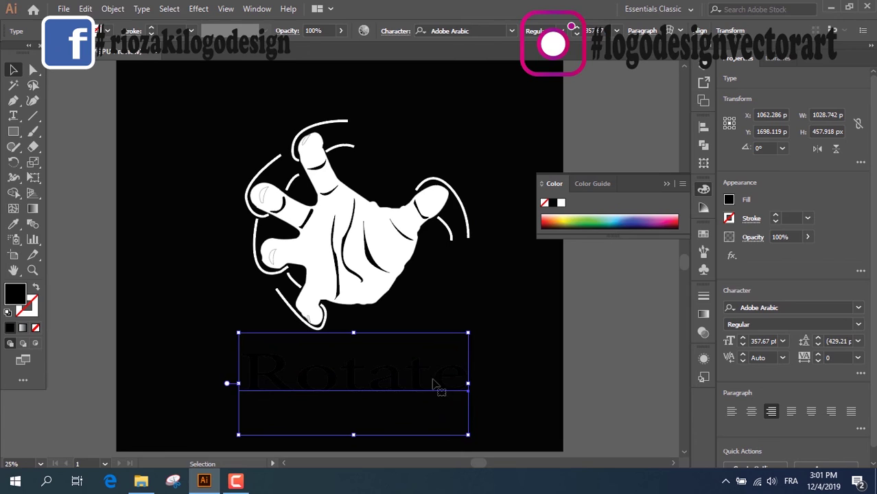
# - Fill the "Rotate" text with white (ffffff) and shift it slightly left beneath the hand
pyautogui.doubleClick(22, 298)
pyautogui.write('ffffff')
pyautogui.click(573, 157)
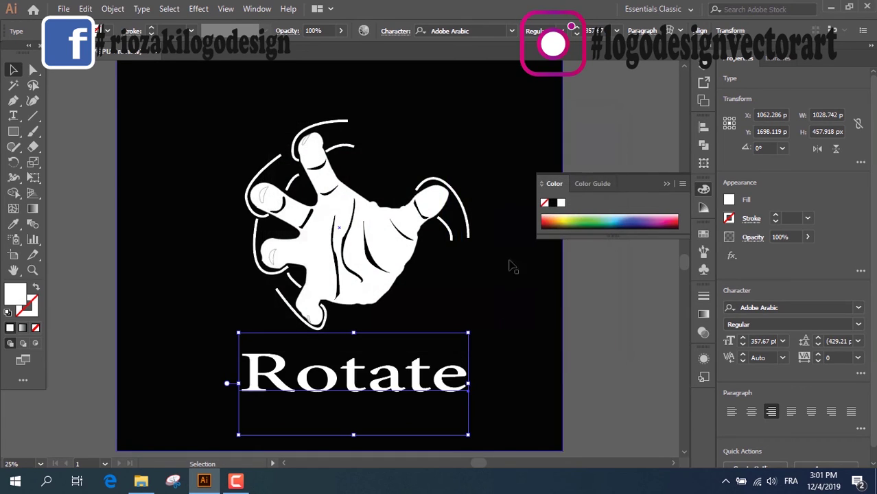
pyautogui.moveTo(398, 386); pyautogui.dragTo(386, 388)
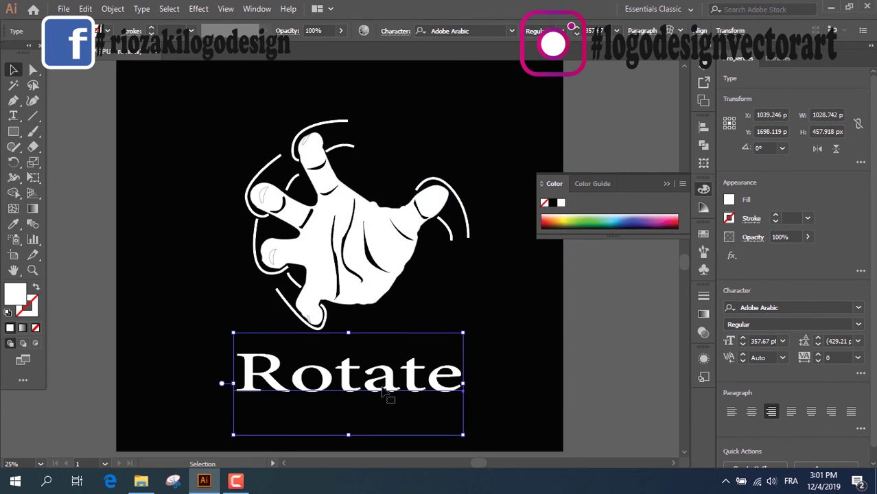
pyautogui.click(603, 109)
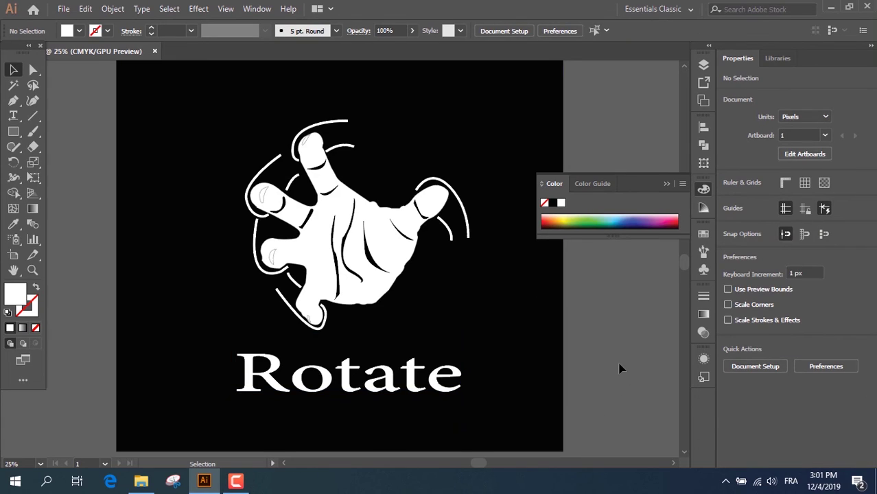
pyautogui.hotkey('ctrl', '-')
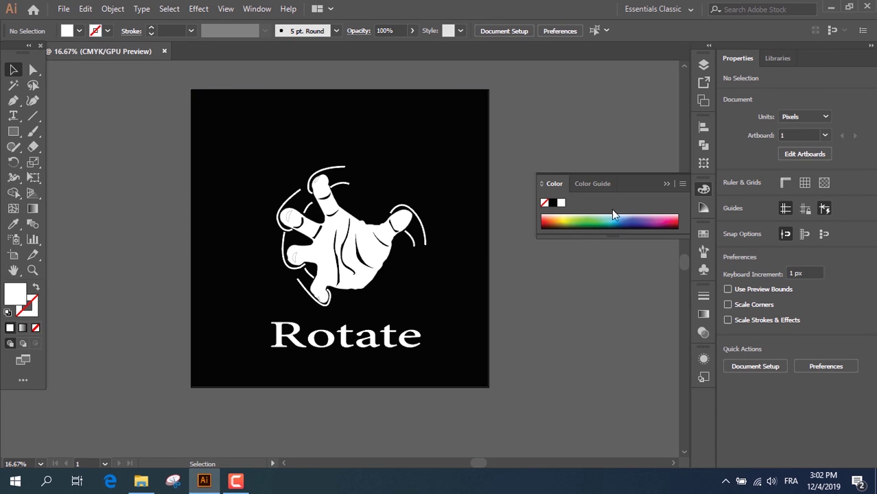
pyautogui.click(236, 481)
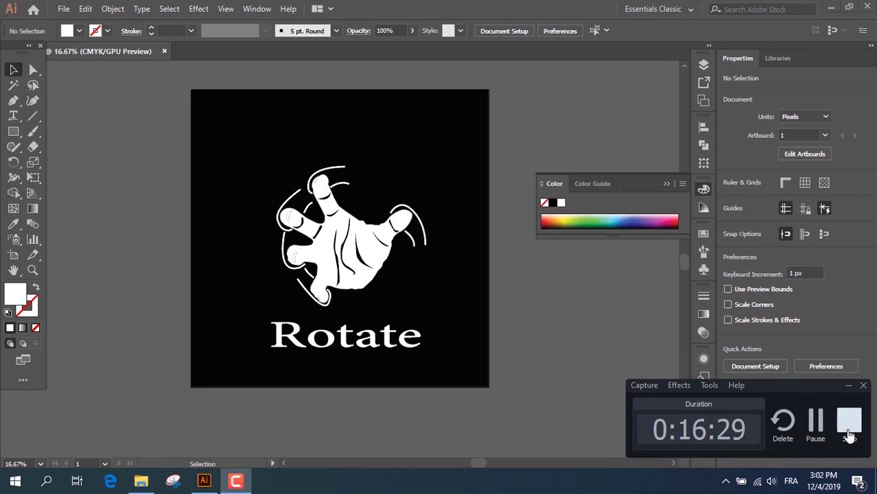